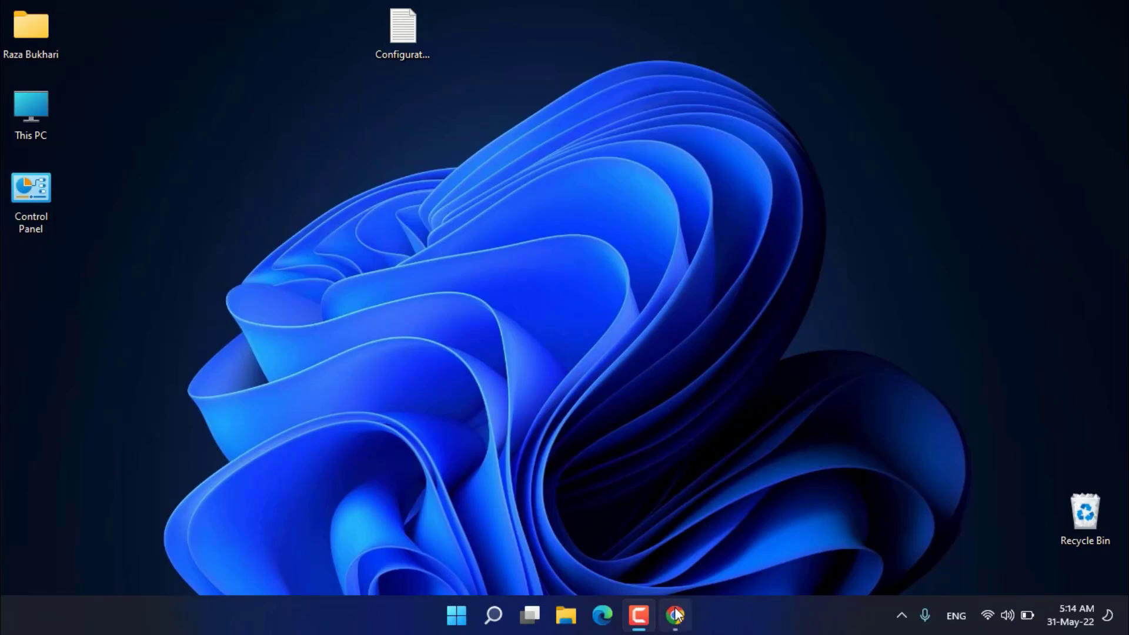
Step: Switch to Chrome and download the Office Deployment Tool from the Microsoft Download Center page
mouse_move(676, 614)
click(664, 506)
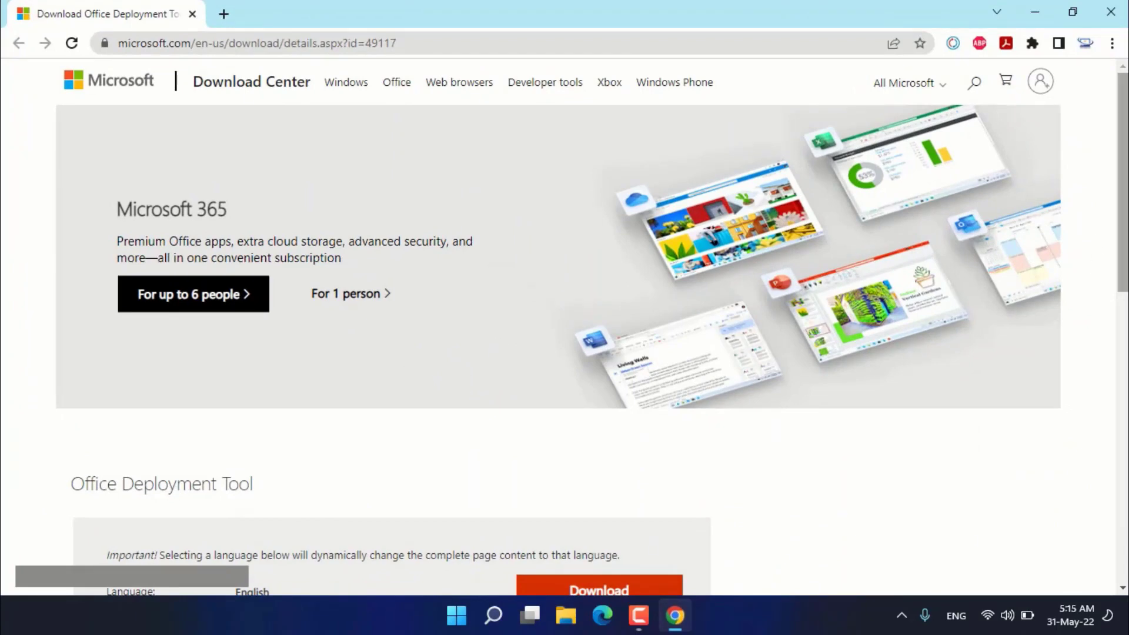
scroll(726, 344, down, 4)
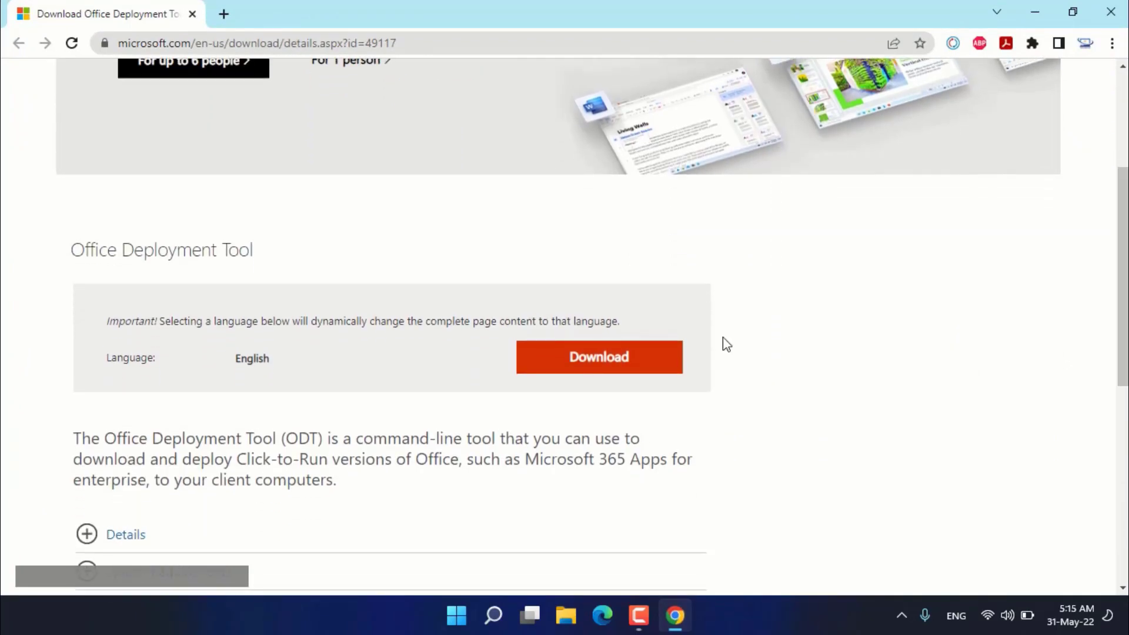
click(616, 364)
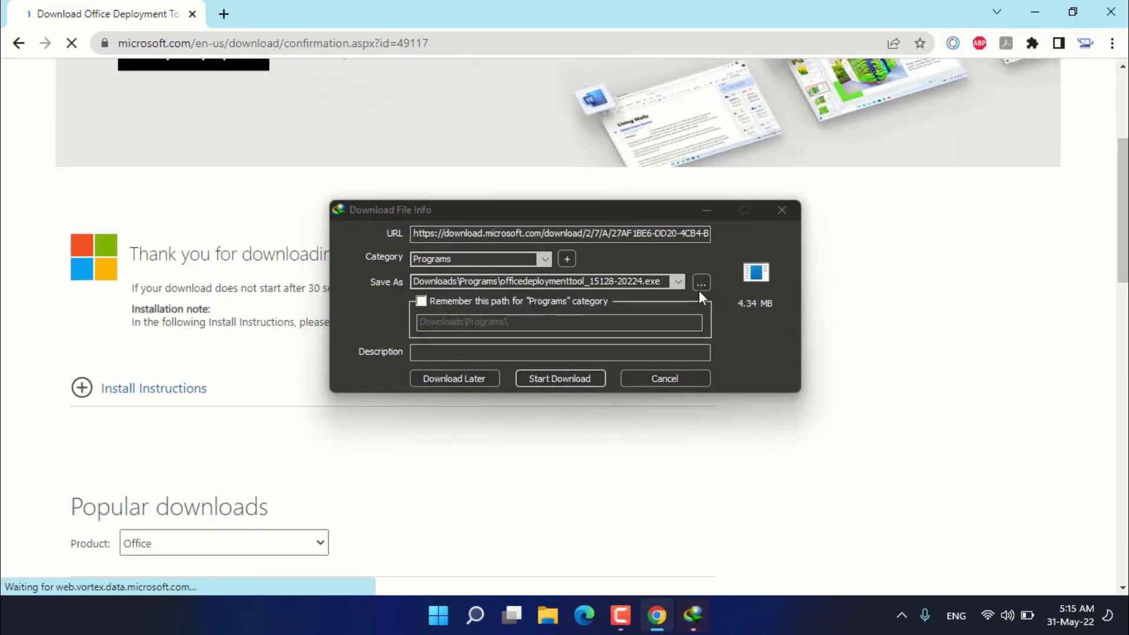
click(568, 377)
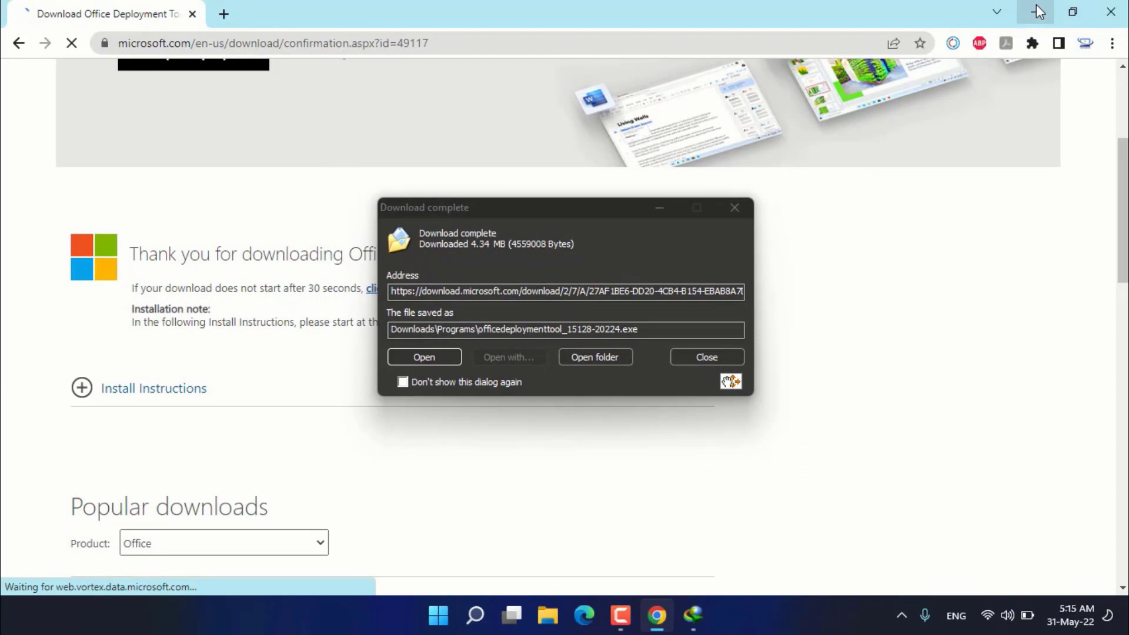
click(1034, 11)
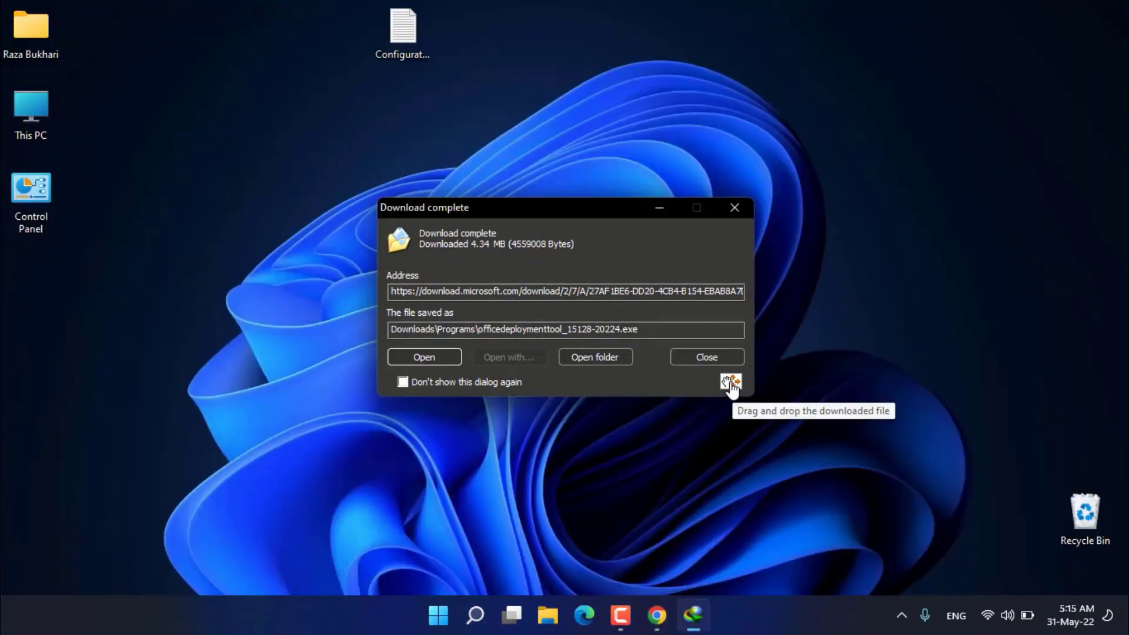
drag(730, 384, 880, 336)
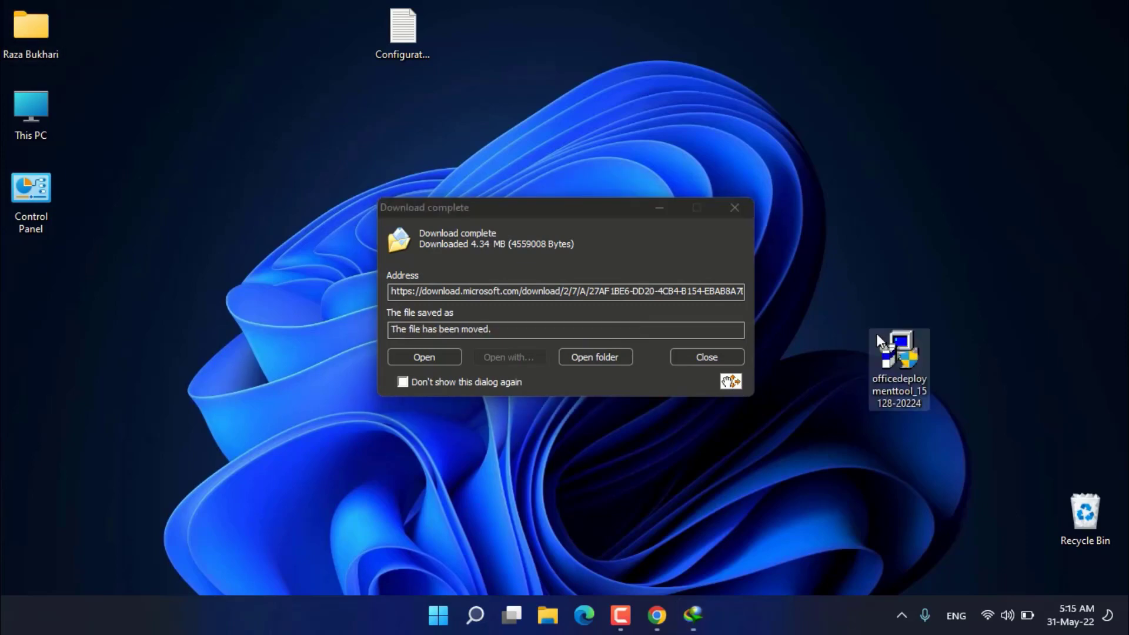
click(732, 216)
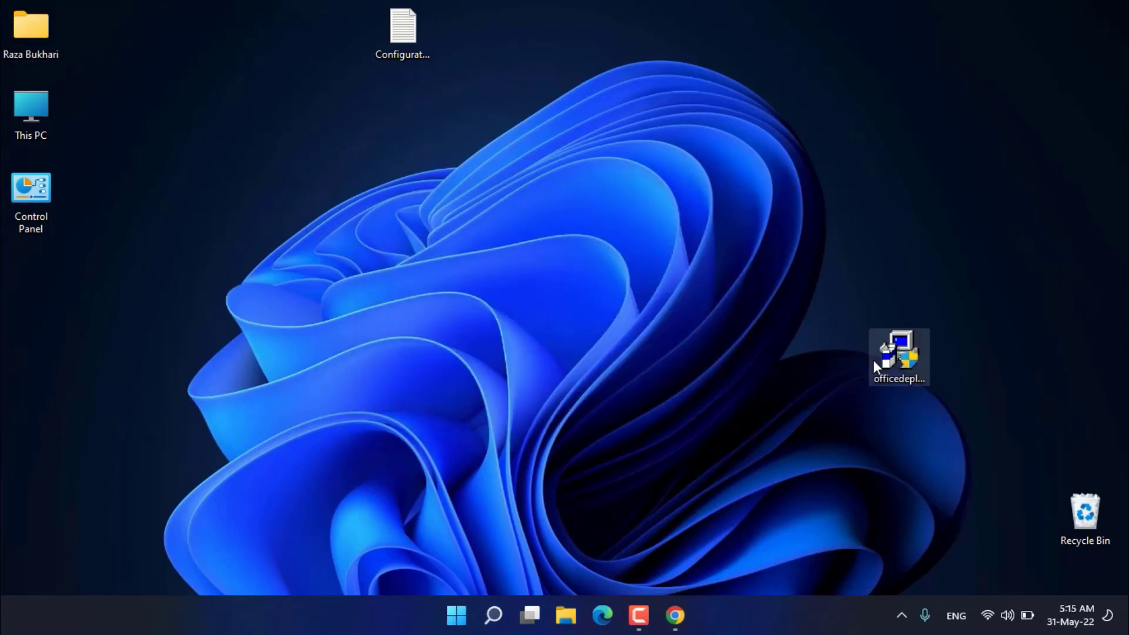
drag(891, 360, 461, 41)
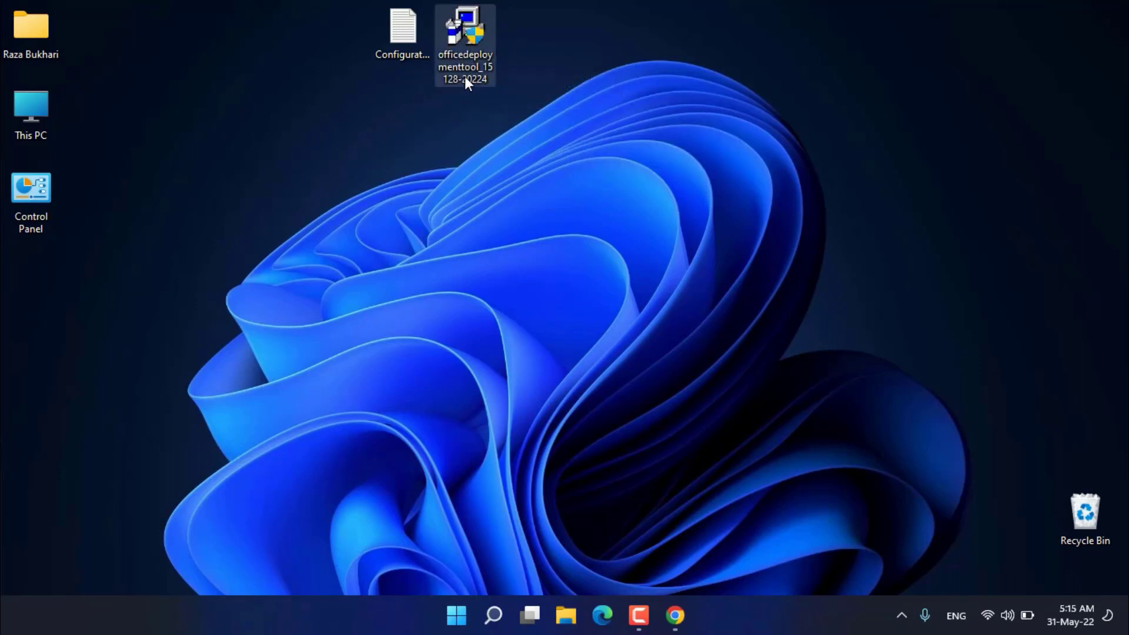
Step: Run the Office Deployment Tool, accept the Microsoft Software License Terms and extract its files to the Desktop
click(467, 57)
double_click(467, 55)
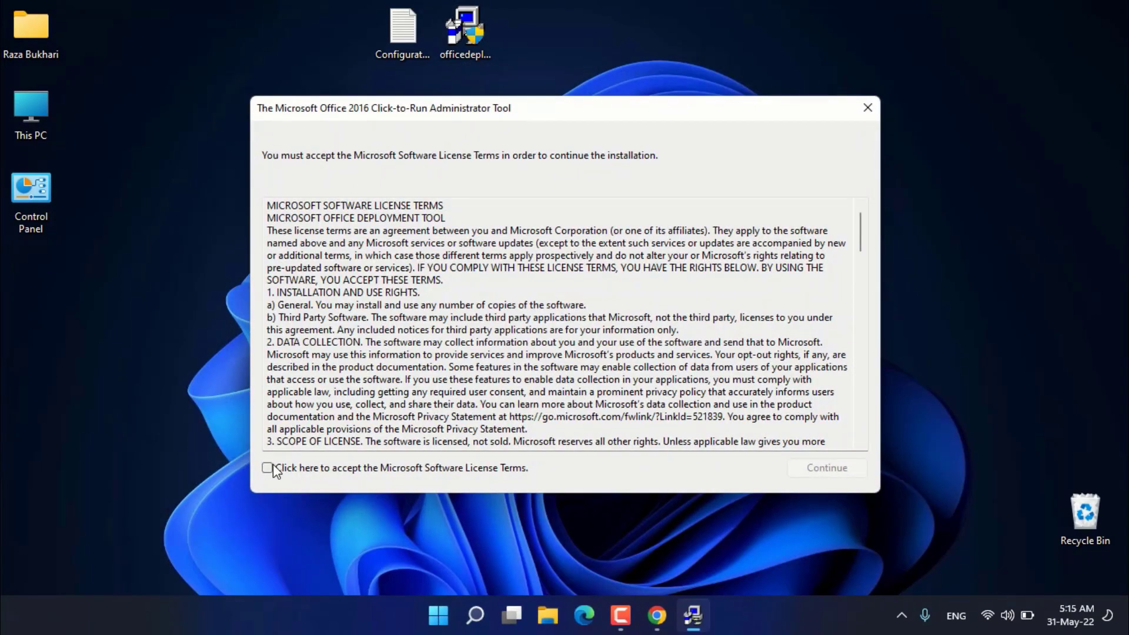
click(273, 465)
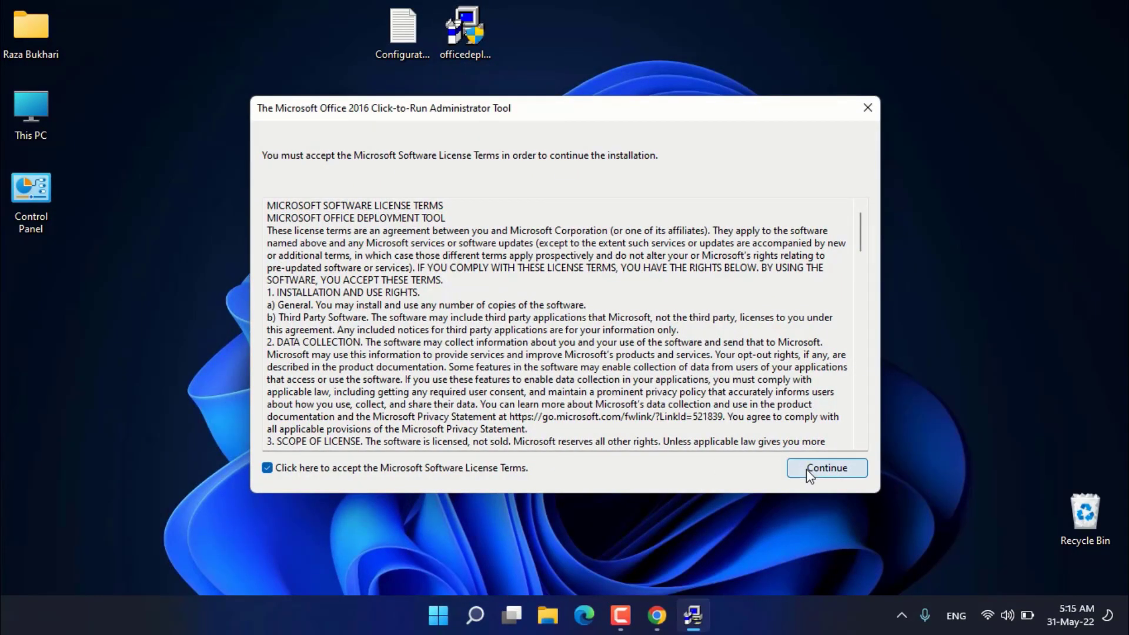
click(806, 469)
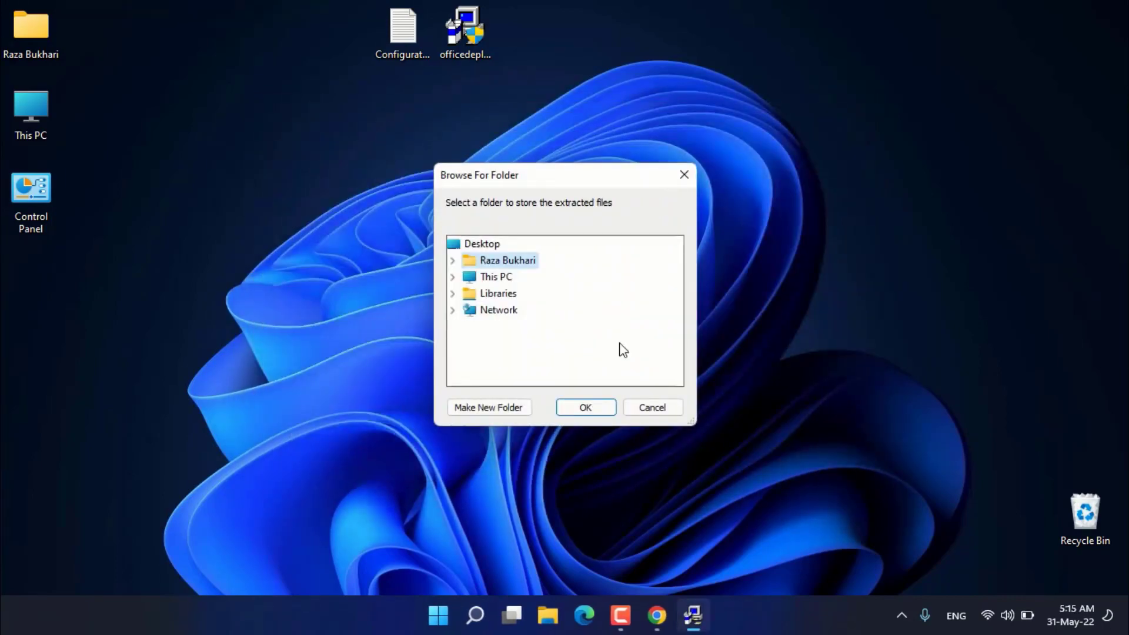
click(483, 244)
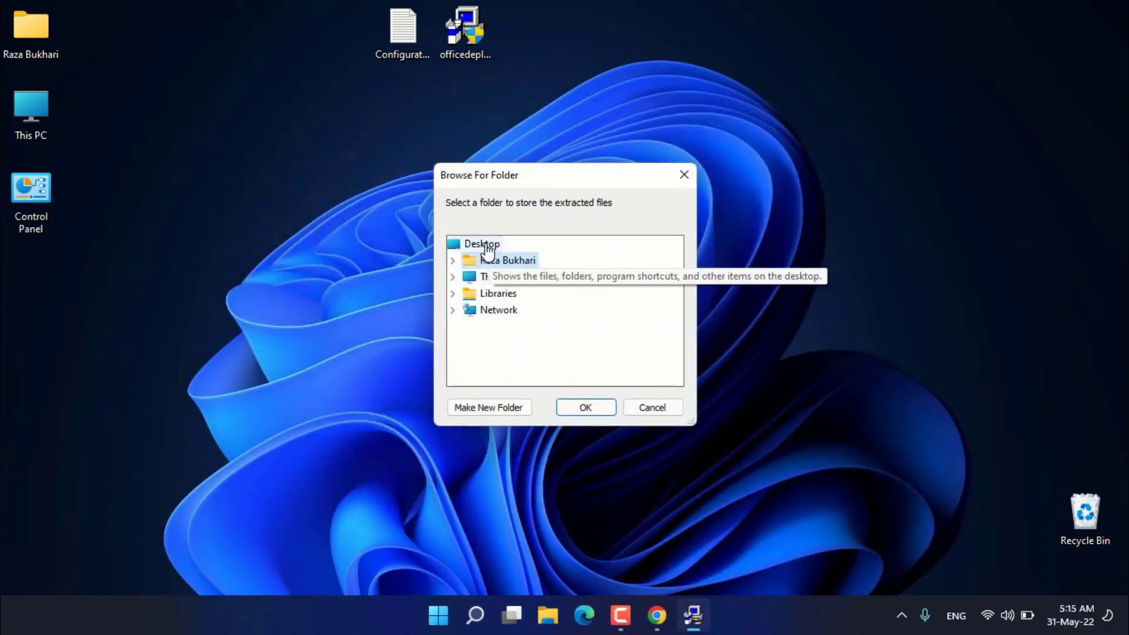
click(595, 403)
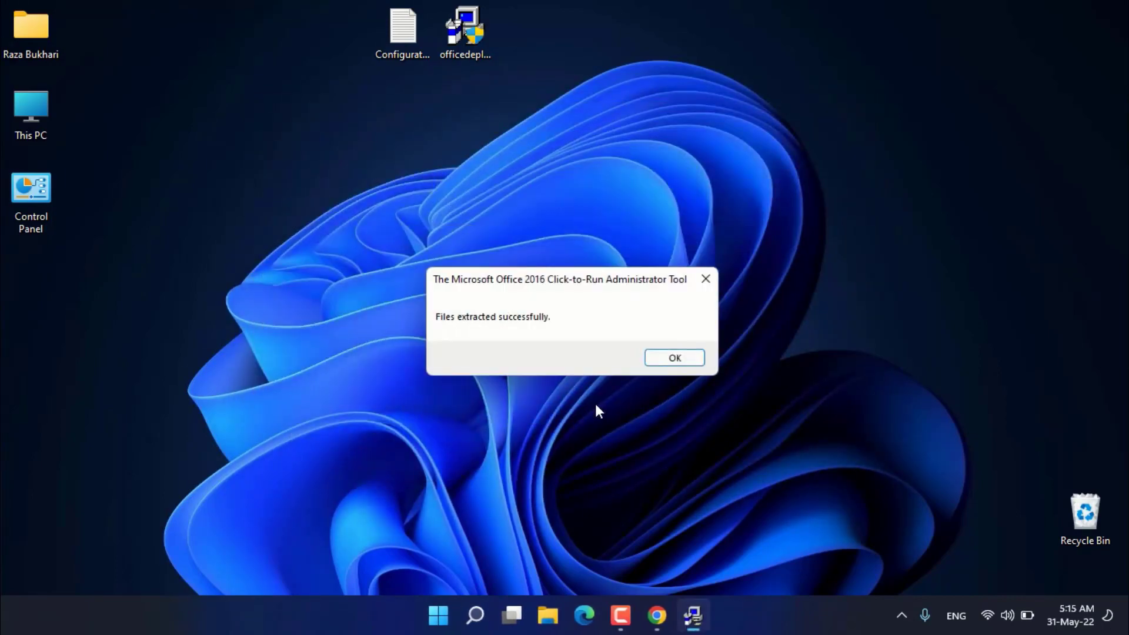
click(678, 363)
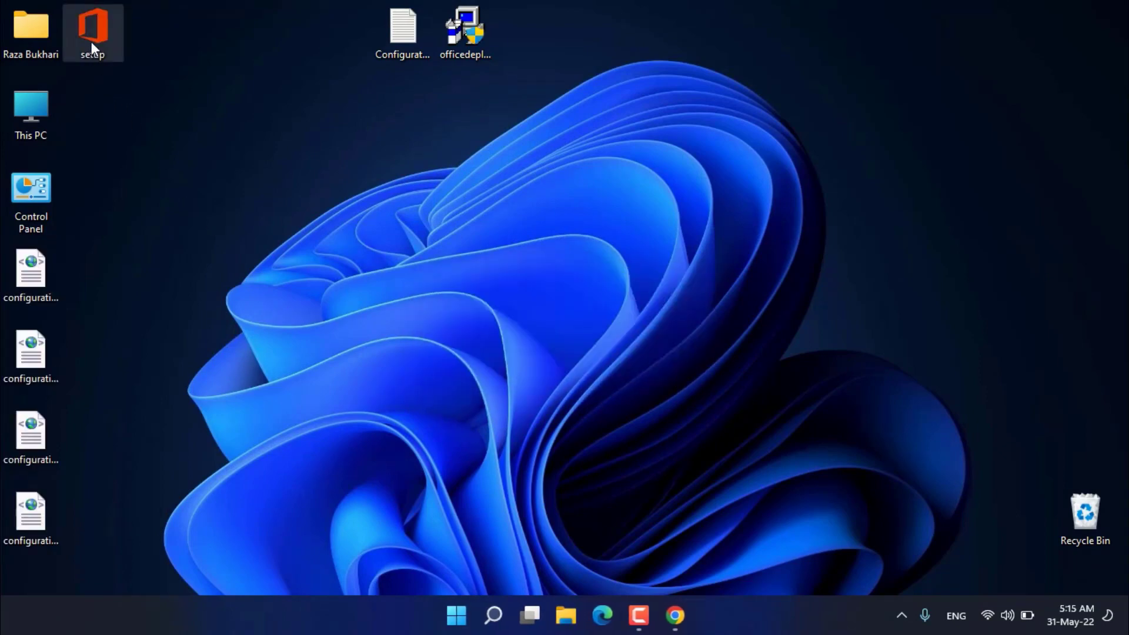
Step: Move the extracted setup file and the four configuration files to the open desktop area below the Configuration text file
drag(90, 42, 309, 97)
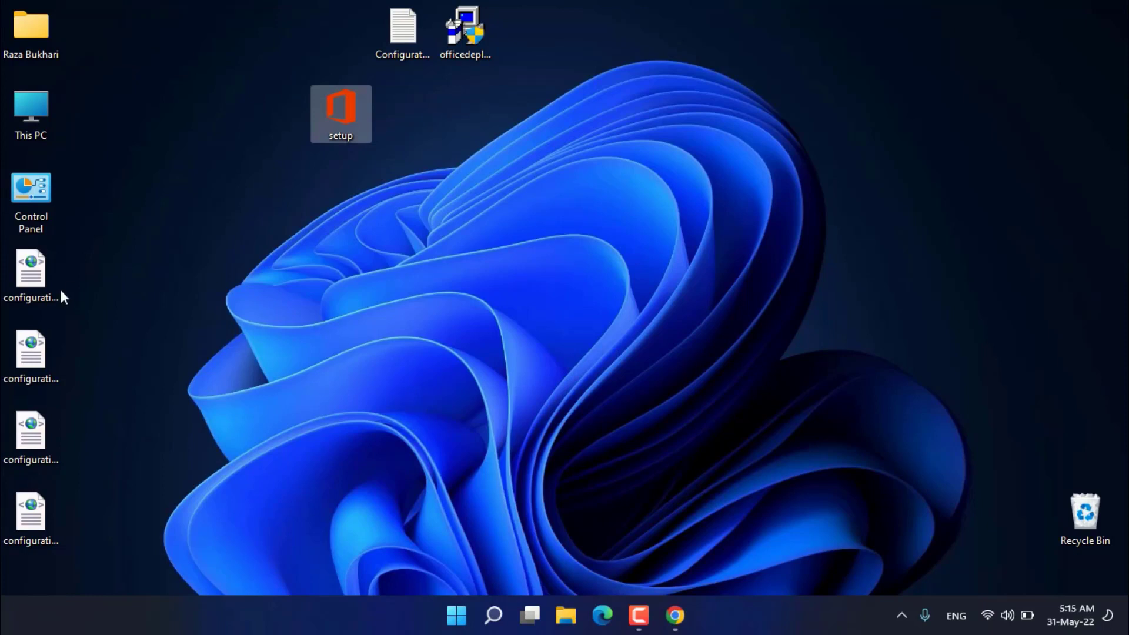
drag(71, 272, 11, 534)
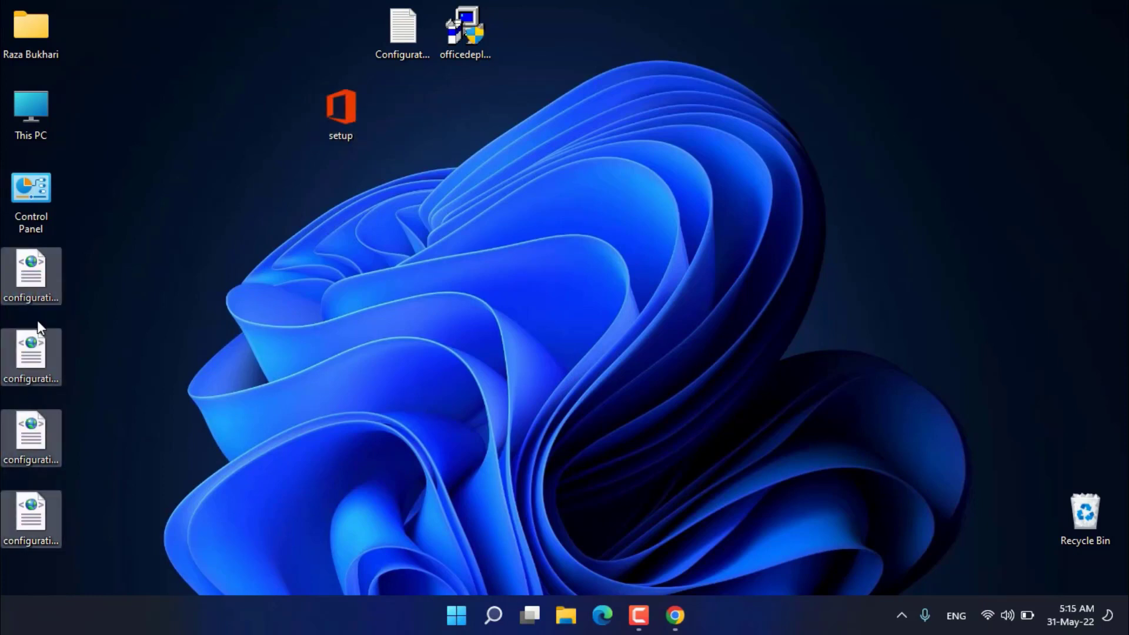
drag(40, 284, 432, 160)
click(537, 167)
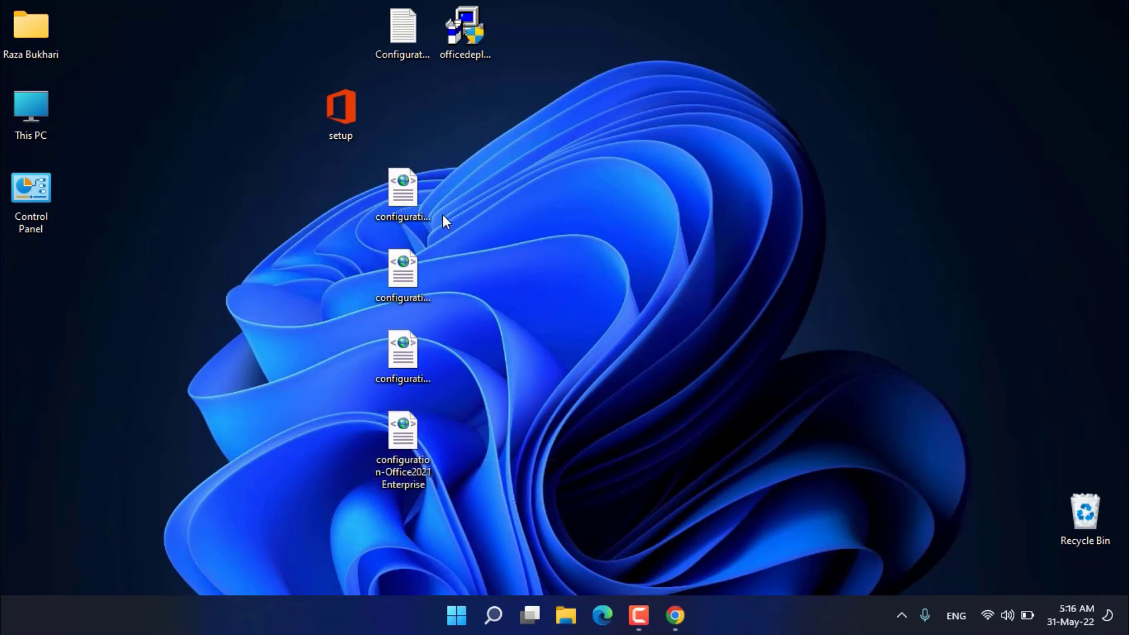
Step: Open the configuration-Office365-x64 file in Notepad and minimize its window
right_click(414, 195)
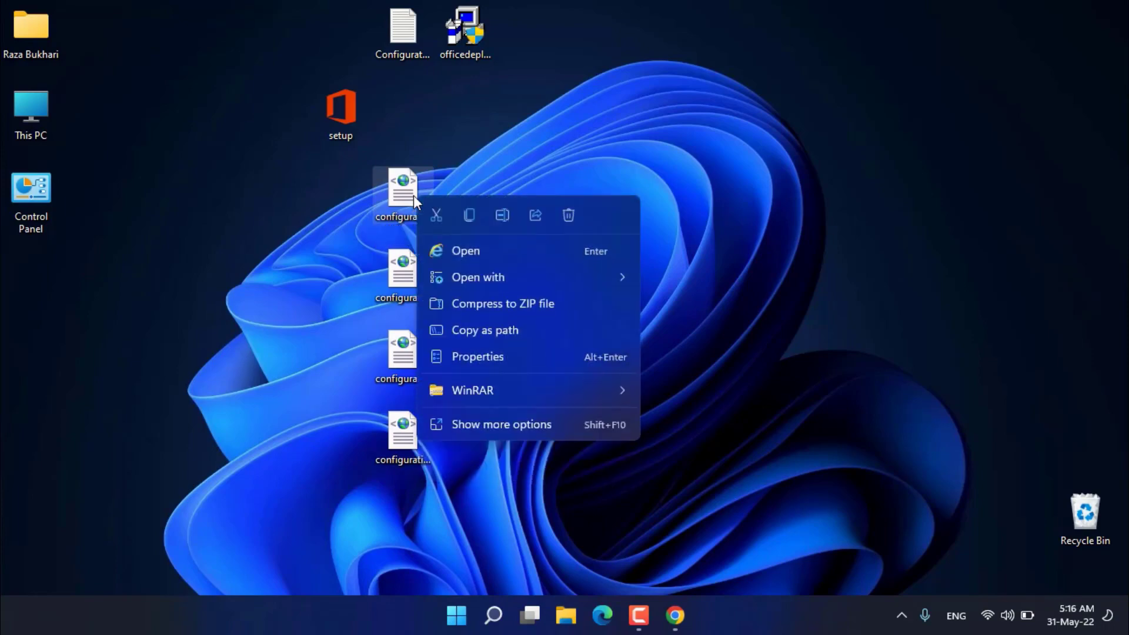
mouse_move(493, 276)
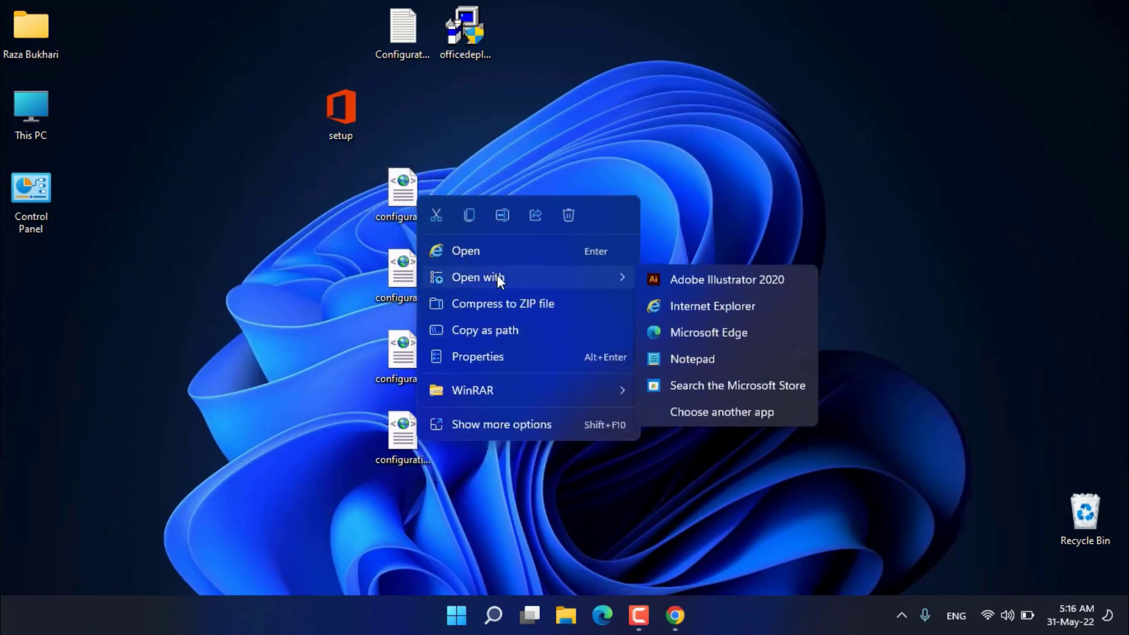
click(731, 359)
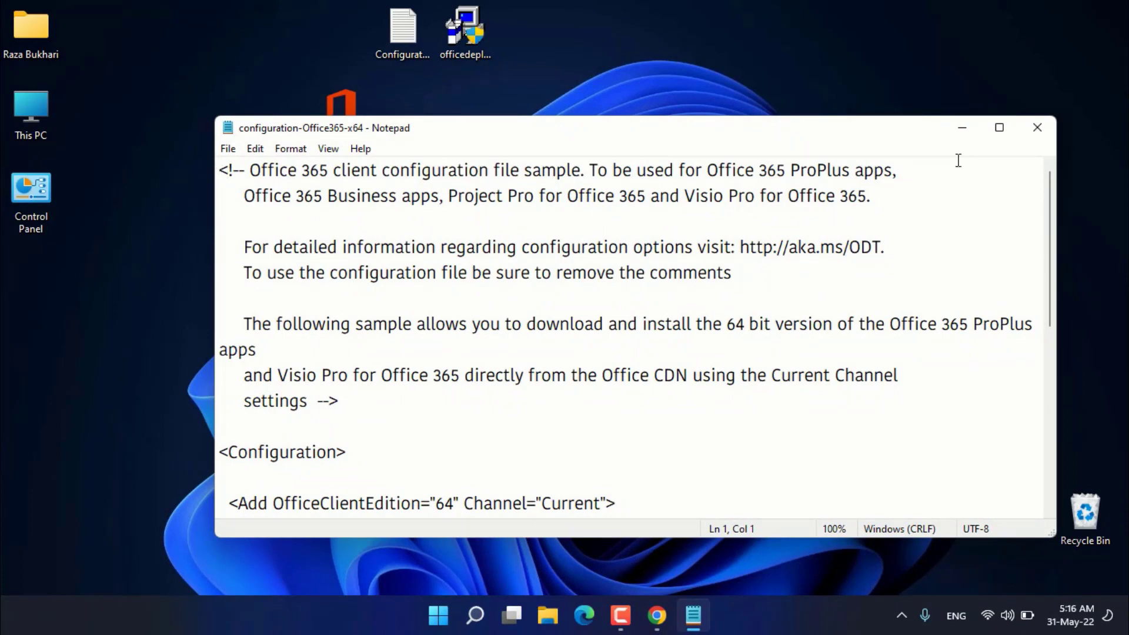
click(961, 129)
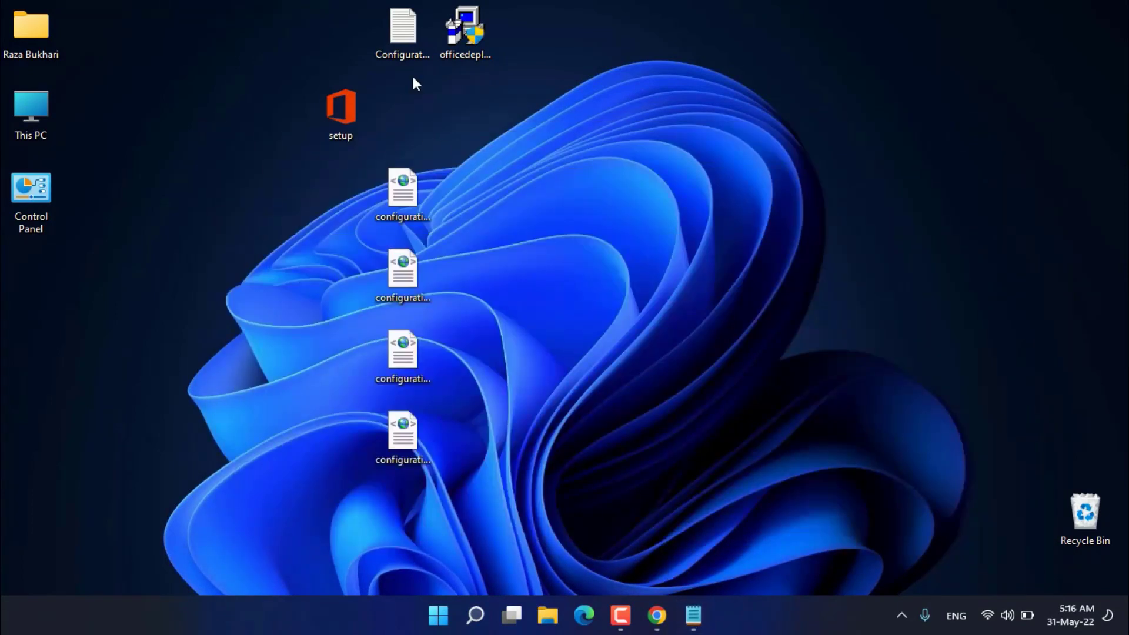
Step: Copy the full <Configuration> block from the desktop's Configuration text file, excluding the setup.exe command lines, and minimize the file
double_click(396, 41)
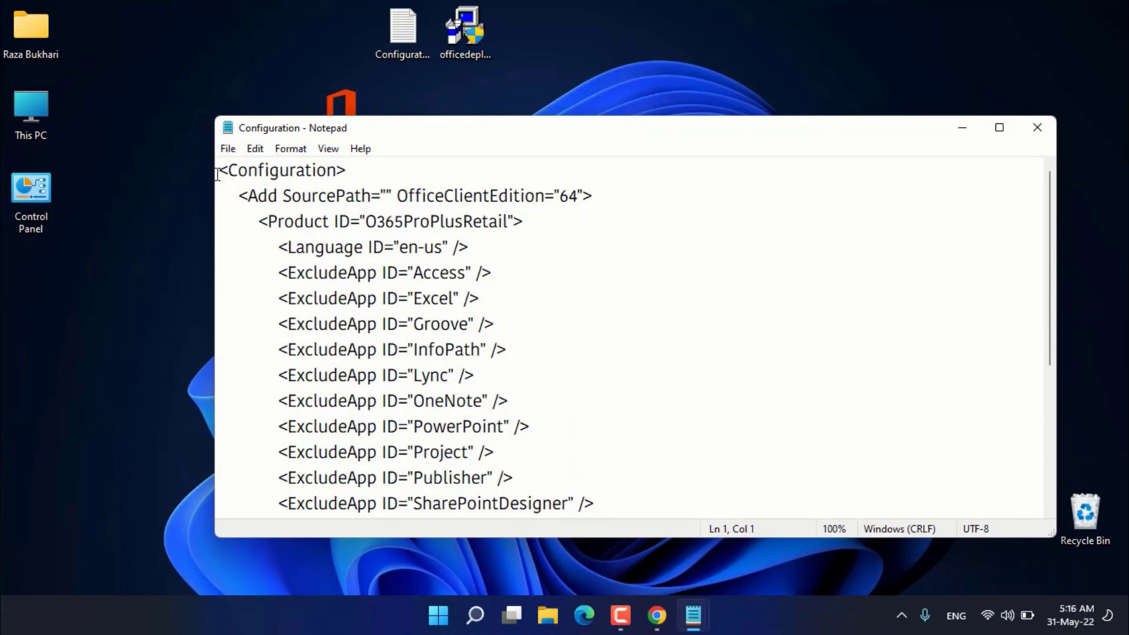
key(ctrl+a)
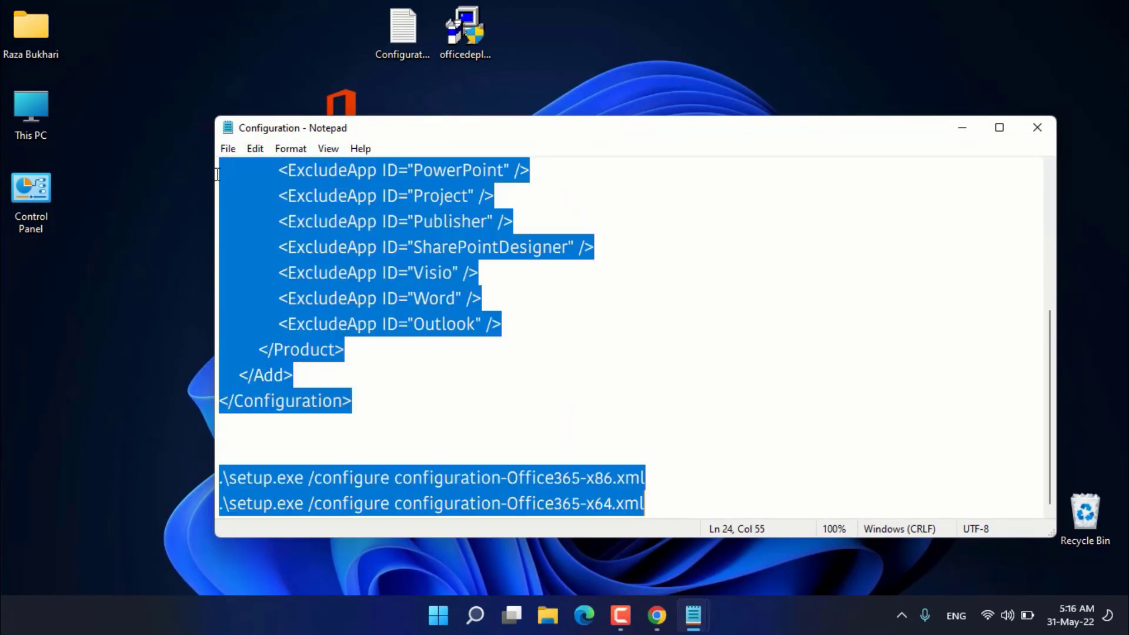
shift+click(365, 399)
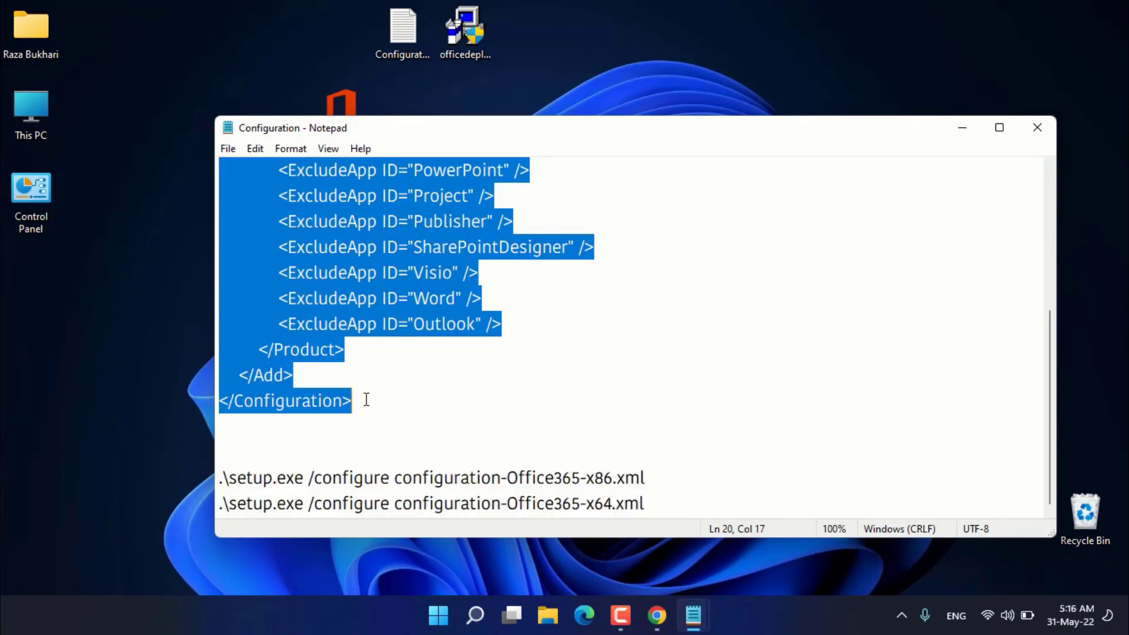
click(962, 129)
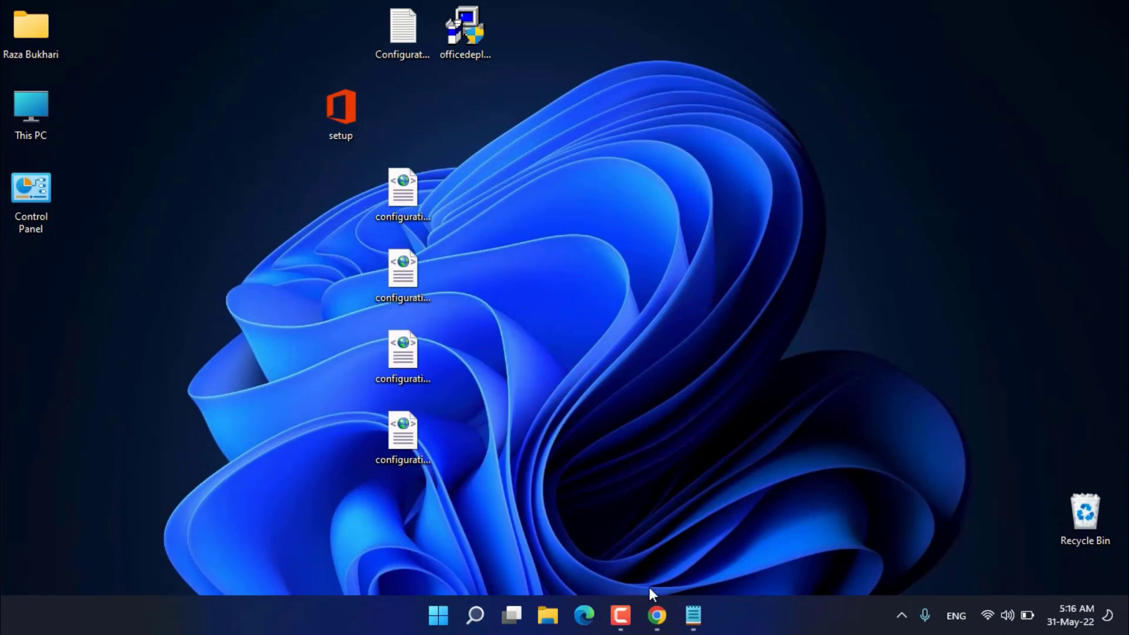
Step: Replace all the text in configuration-Office365-x64 with the copied configuration block
mouse_move(707, 613)
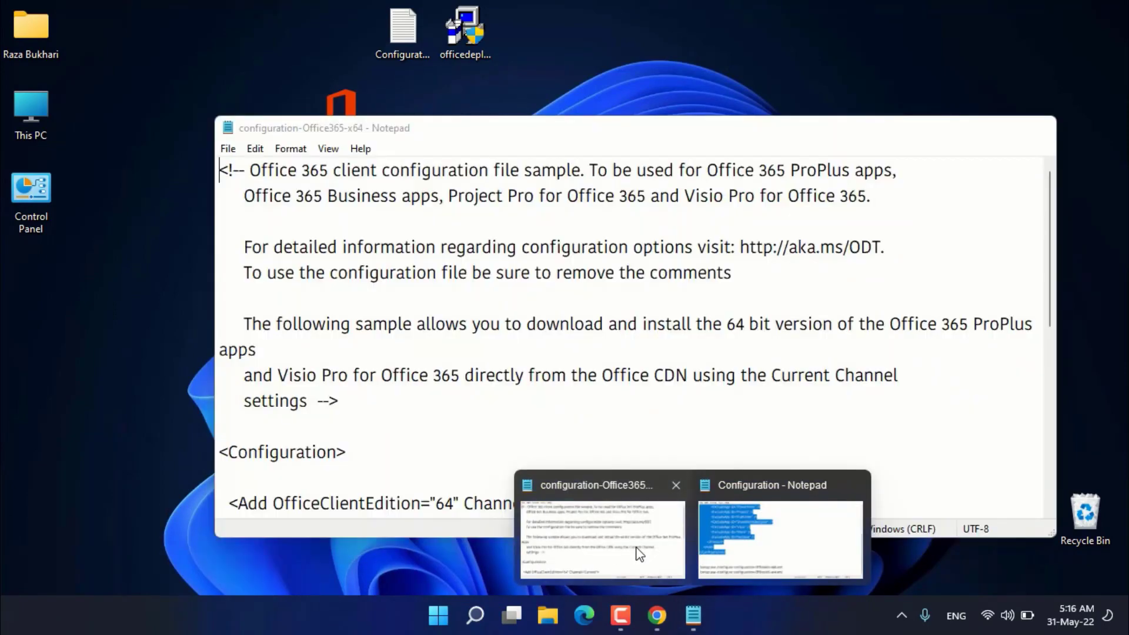
click(639, 554)
key(ctrl+a)
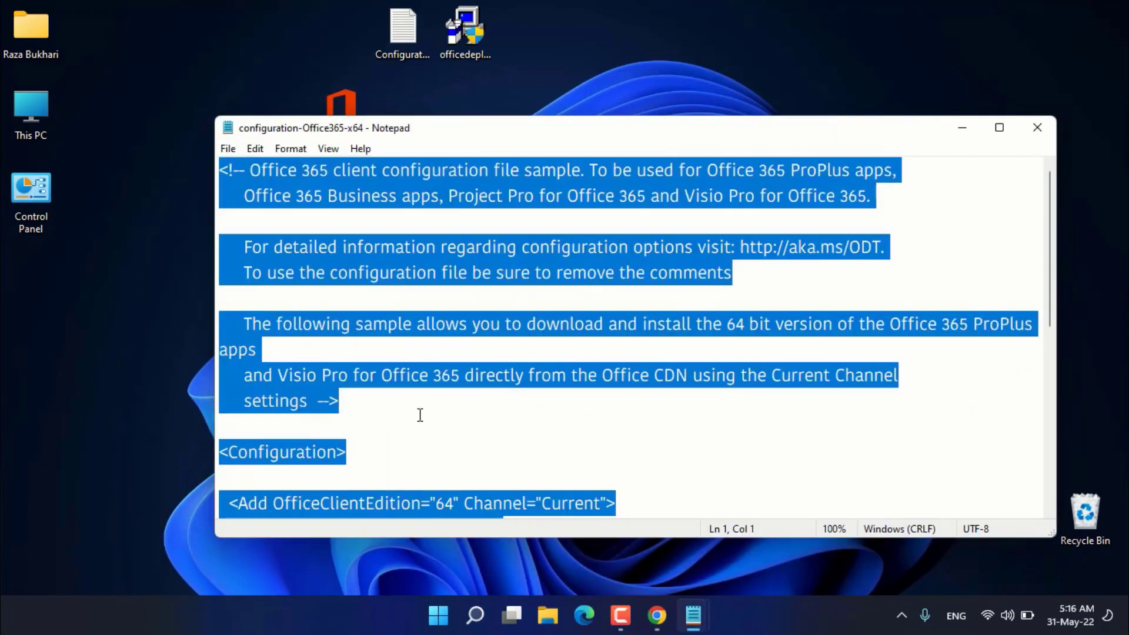
key(Delete)
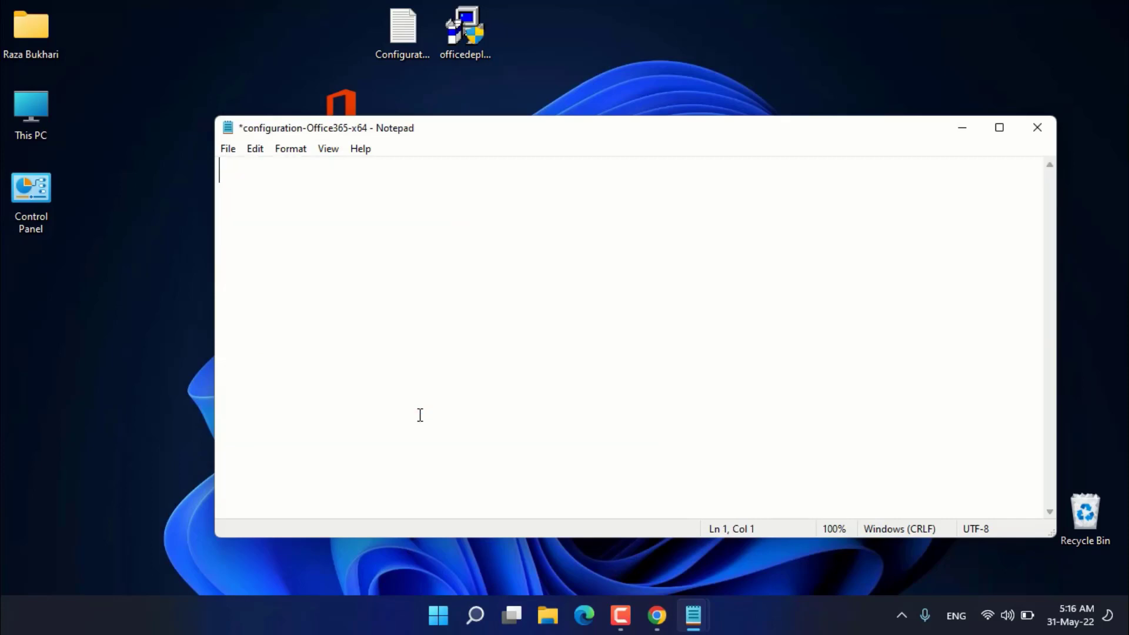
key(ctrl+v)
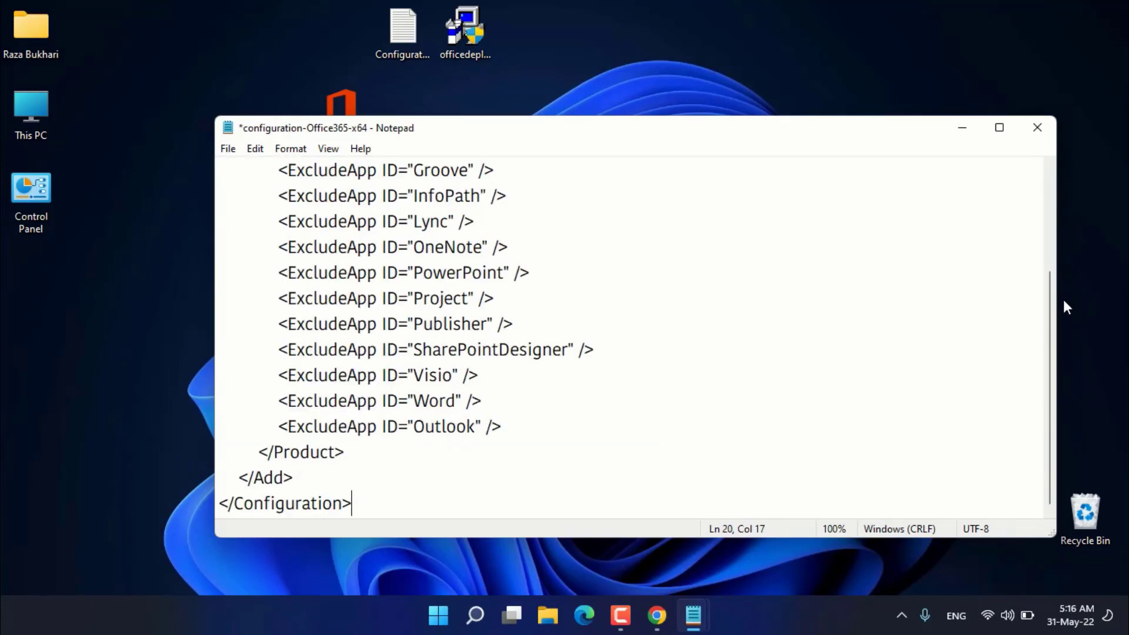
Step: Place the text cursor between the empty SourcePath quotes in configuration-Office365-x64 and minimize the file
scroll(1052, 283, up, 2)
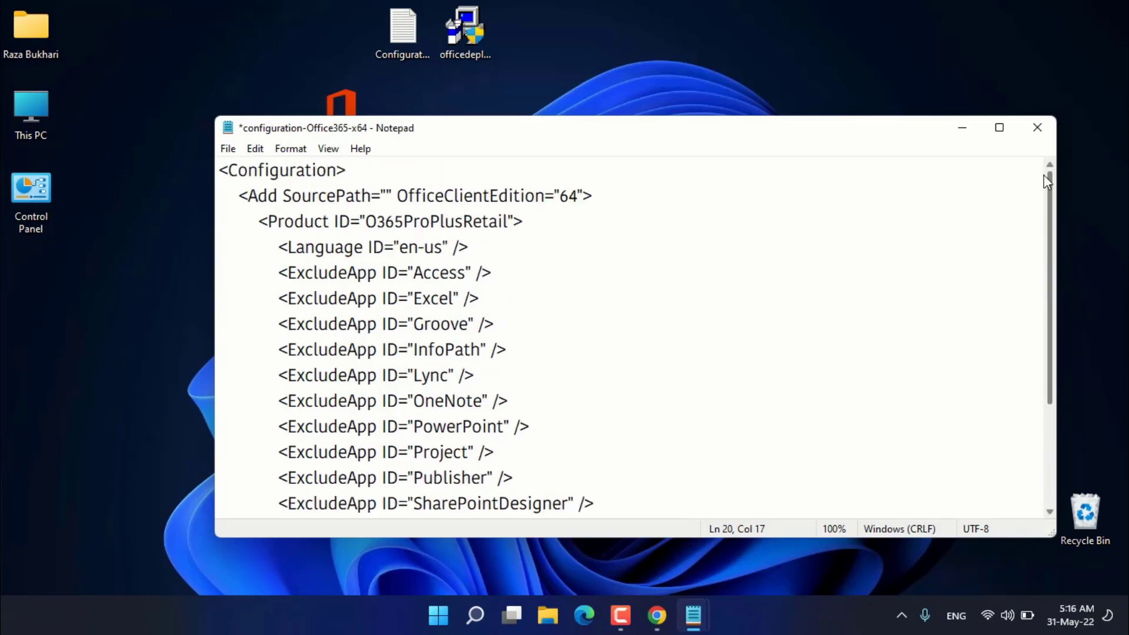
click(386, 194)
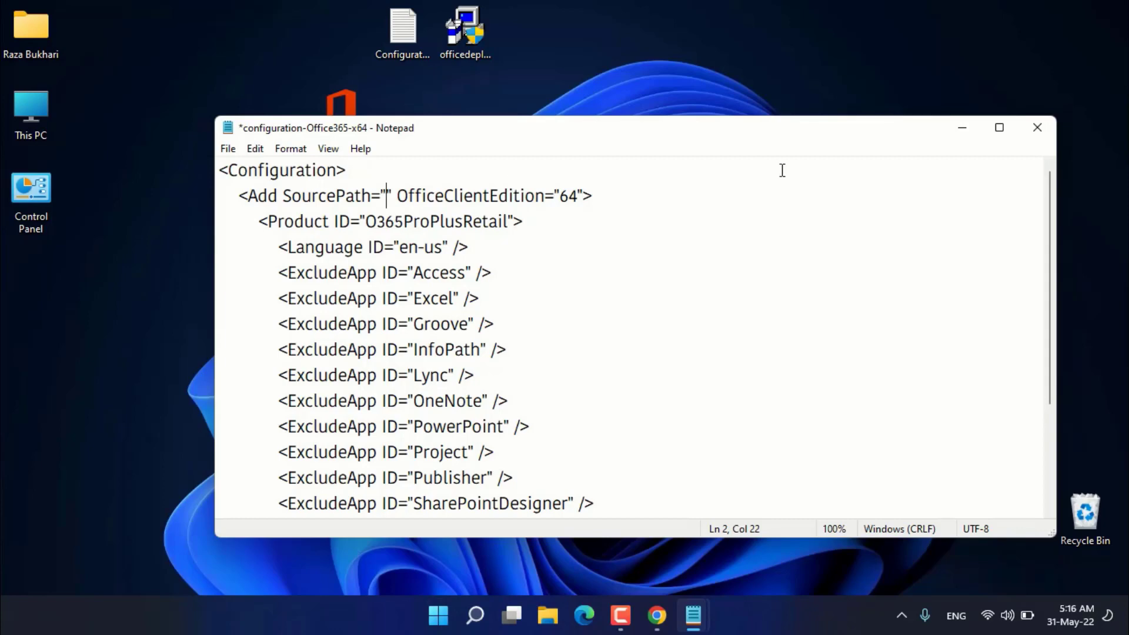
click(962, 128)
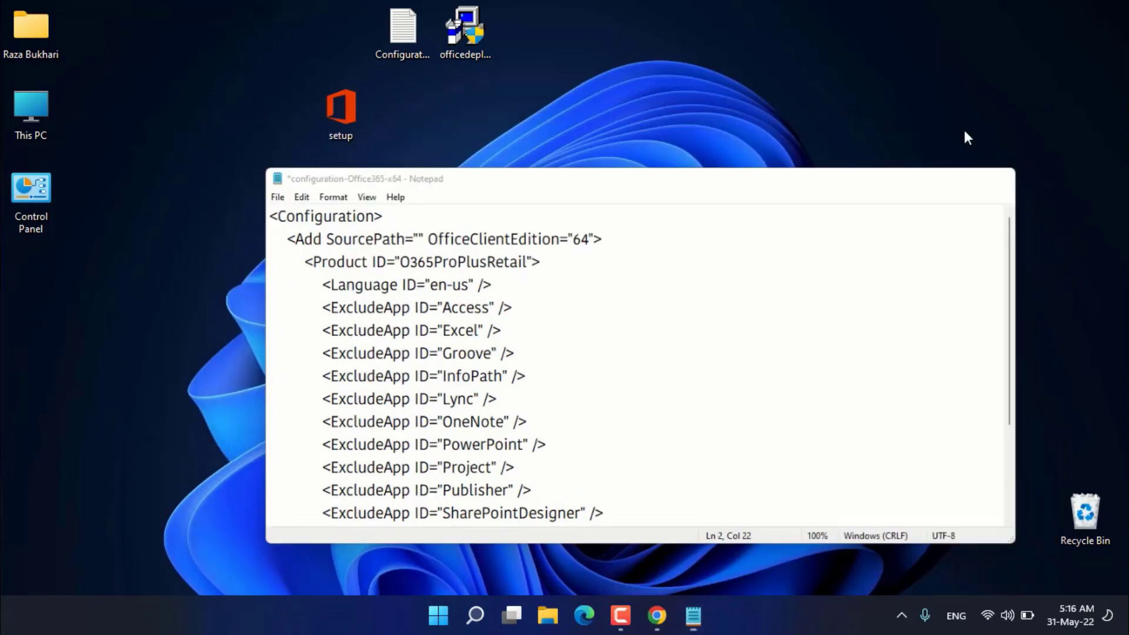
Step: Mount the Microsoft 365 Enterprise 16.0.13929.20386 disc image stored on the Data (D:) drive
double_click(50, 119)
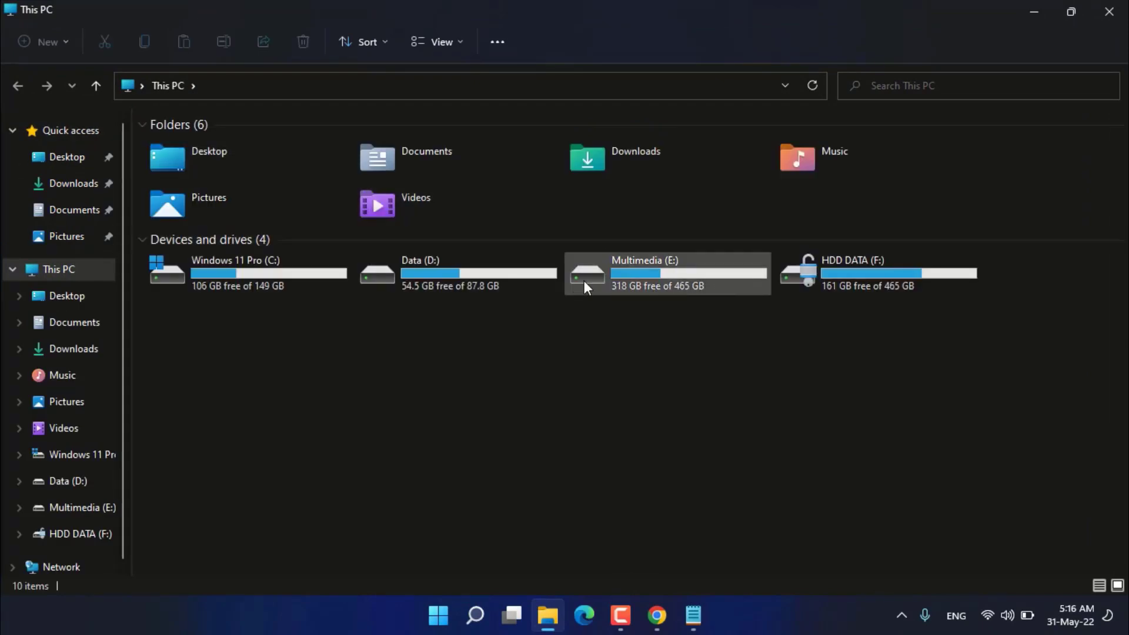
double_click(471, 279)
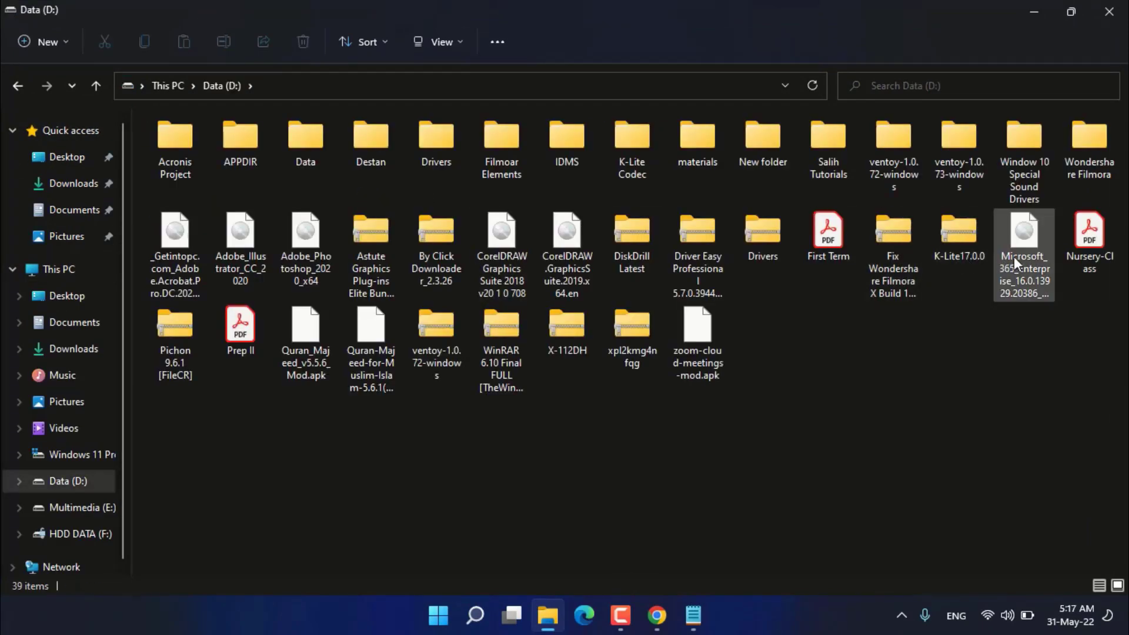
double_click(1013, 257)
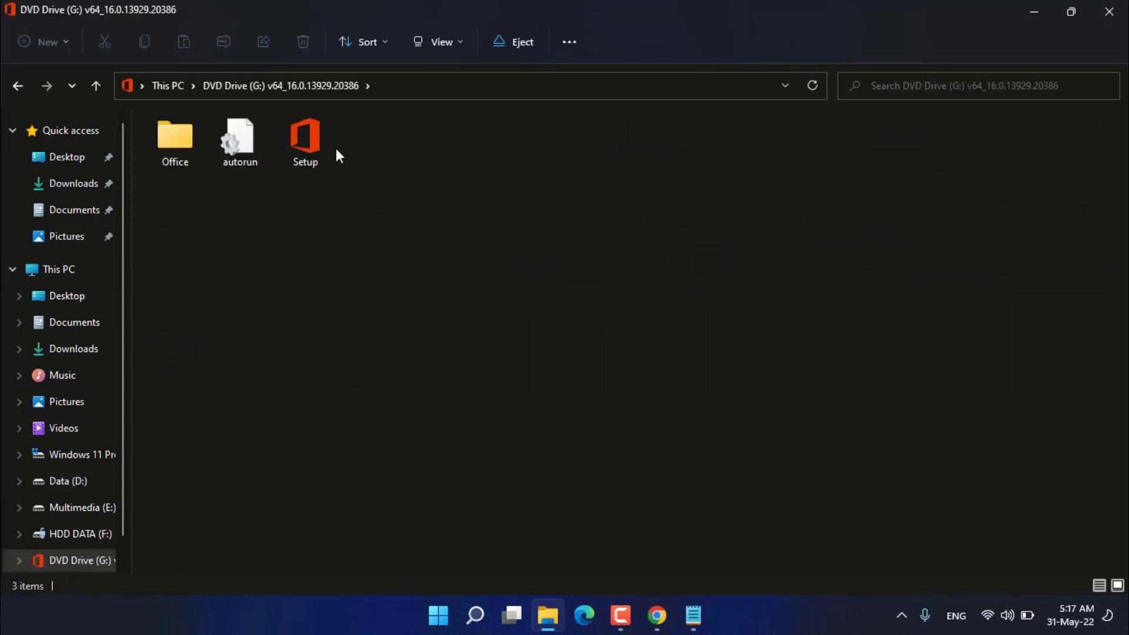
Step: Copy the mounted Office disc's folder path, G:\, and minimize its window
click(379, 92)
key(ctrl+c)
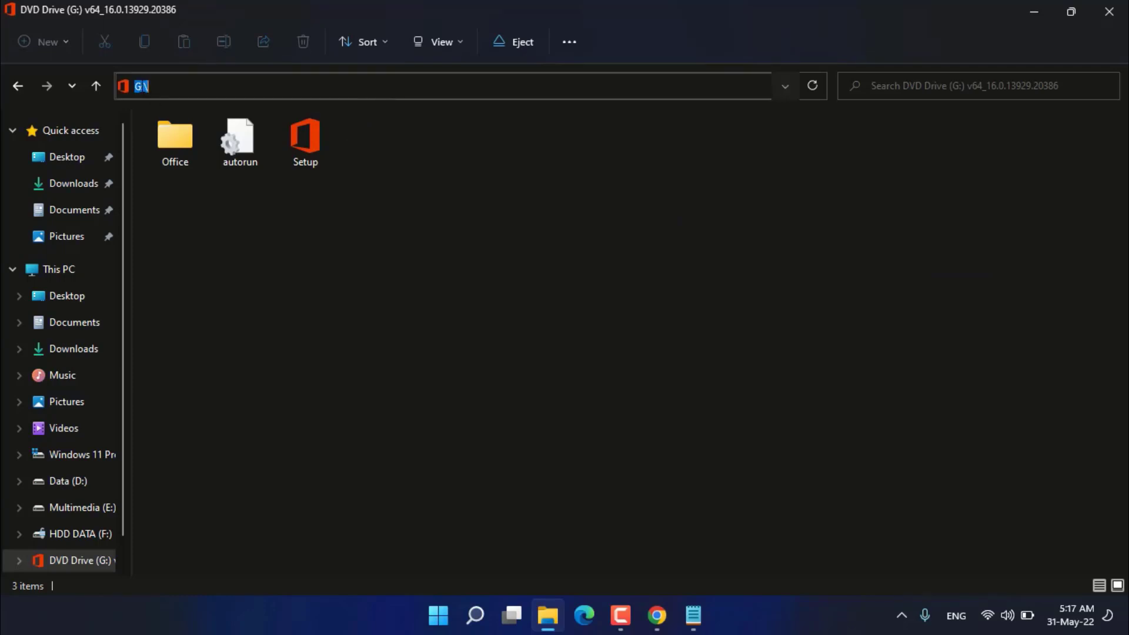
right_click(142, 87)
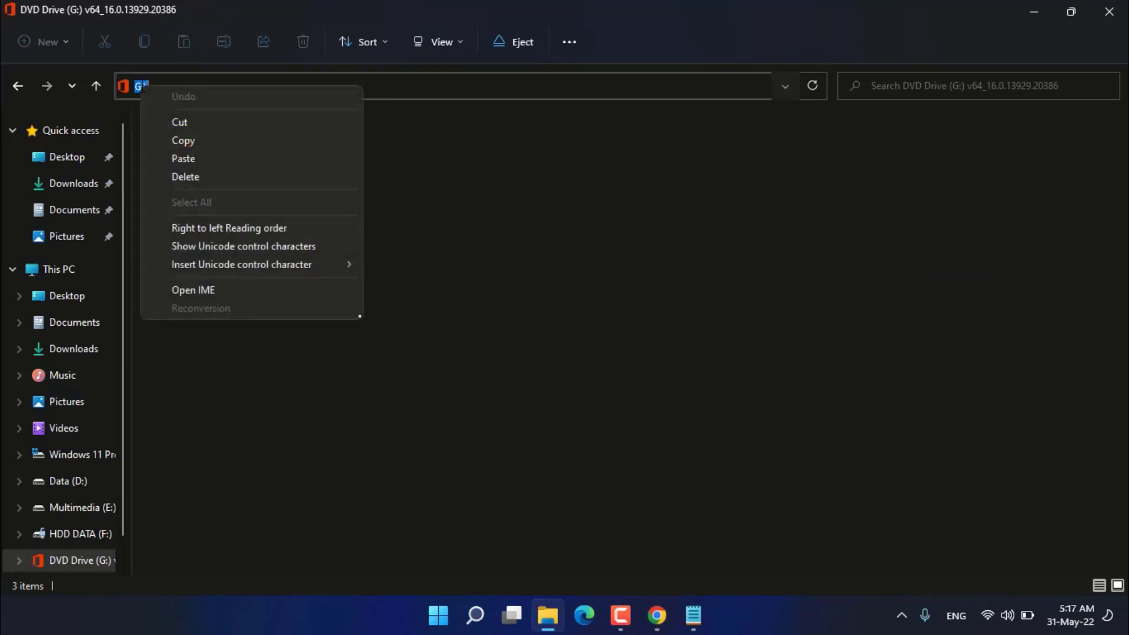
click(186, 139)
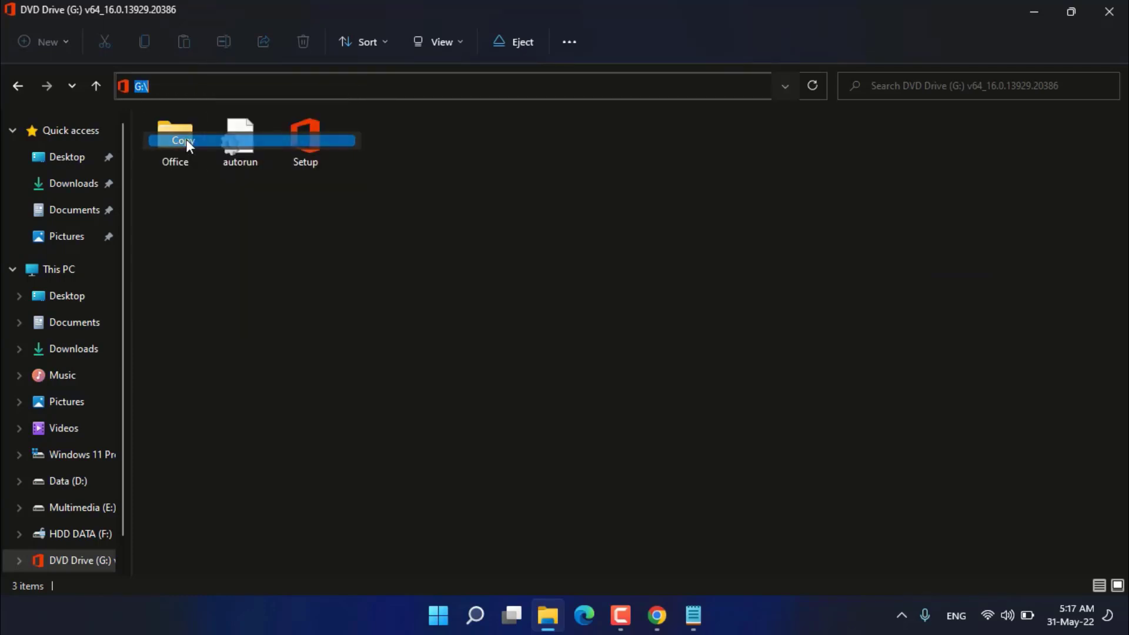
click(1037, 10)
Step: Paste G:\ between the empty SourcePath quotes in configuration-Office365-x64
mouse_move(693, 627)
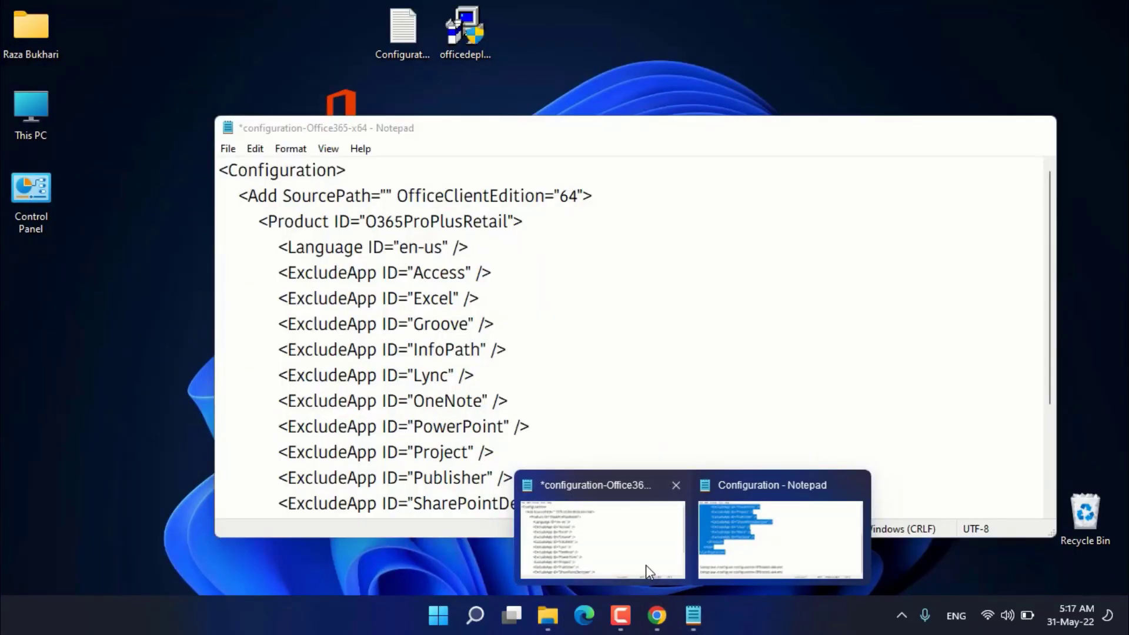
click(645, 565)
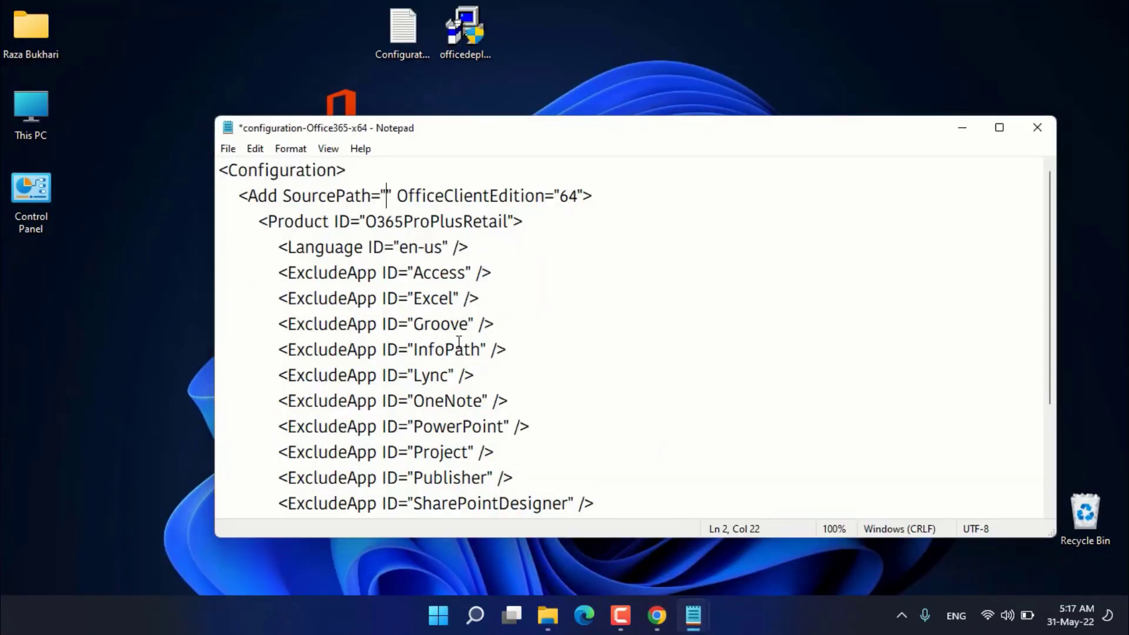
key(ctrl+v)
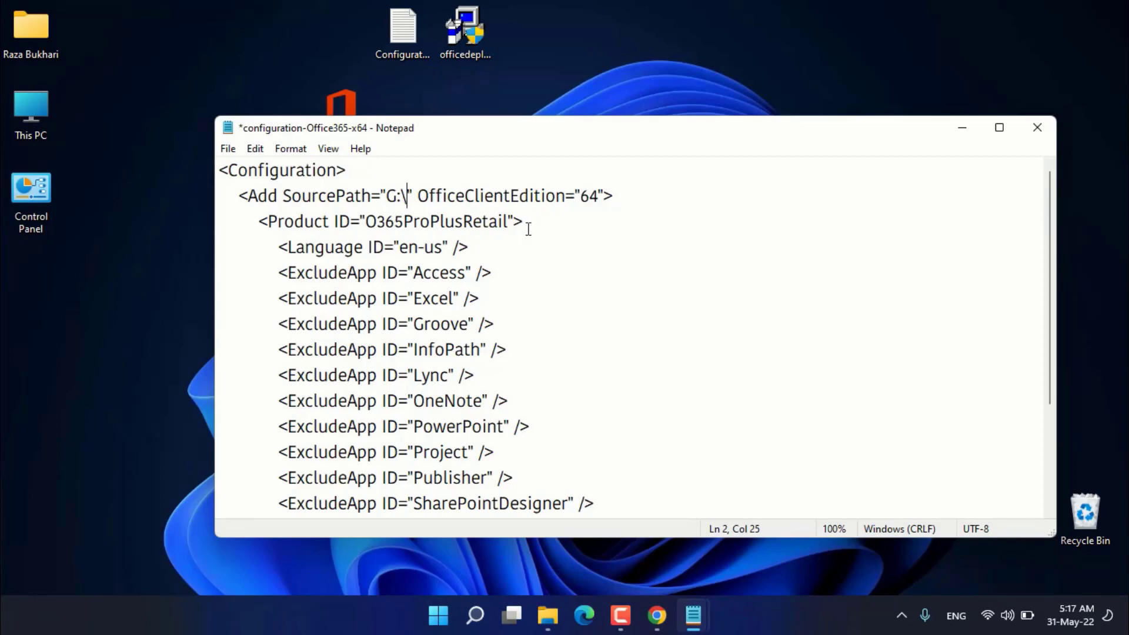
click(597, 195)
Step: Delete the ExcludeApp entries for Access, Excel and PowerPoint from configuration-Office365-x64
drag(474, 142, 482, 94)
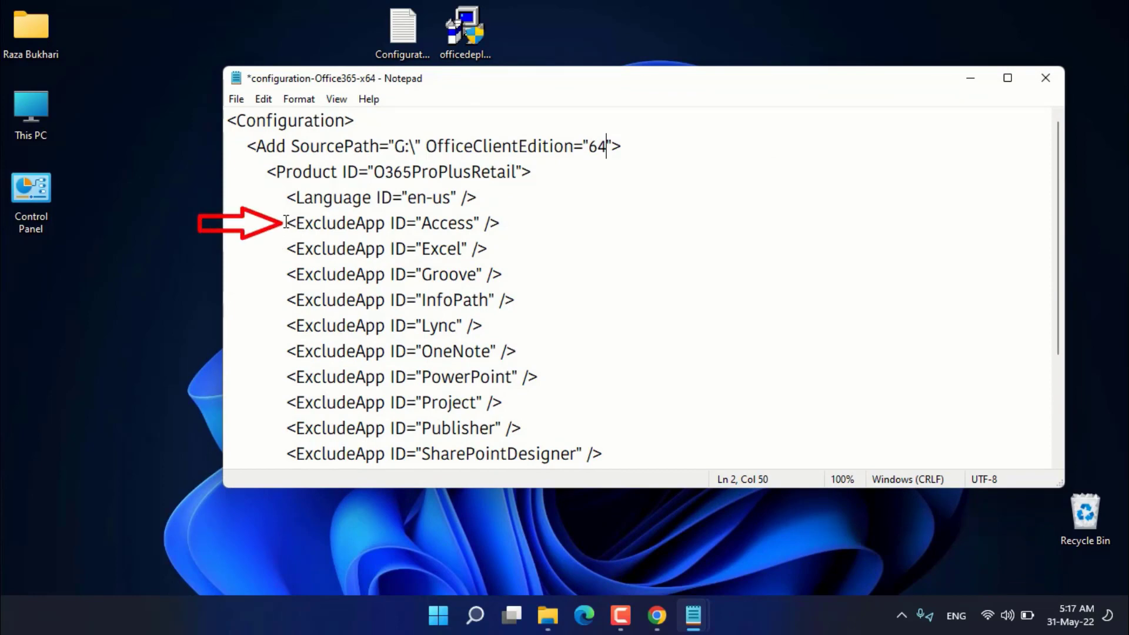
drag(286, 223, 516, 221)
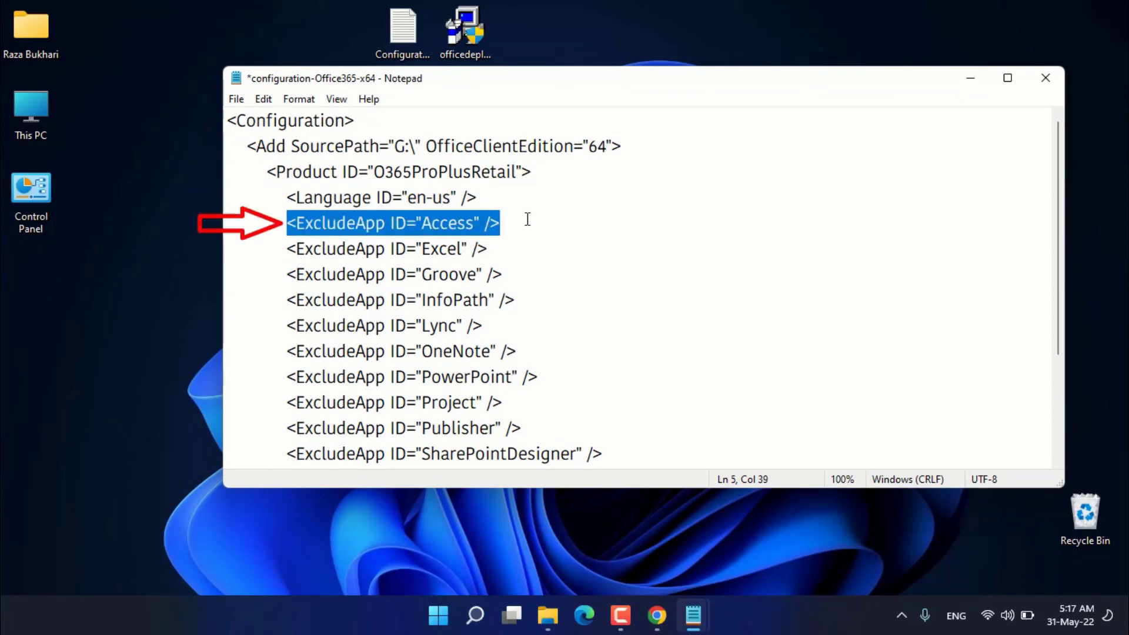
key(Delete)
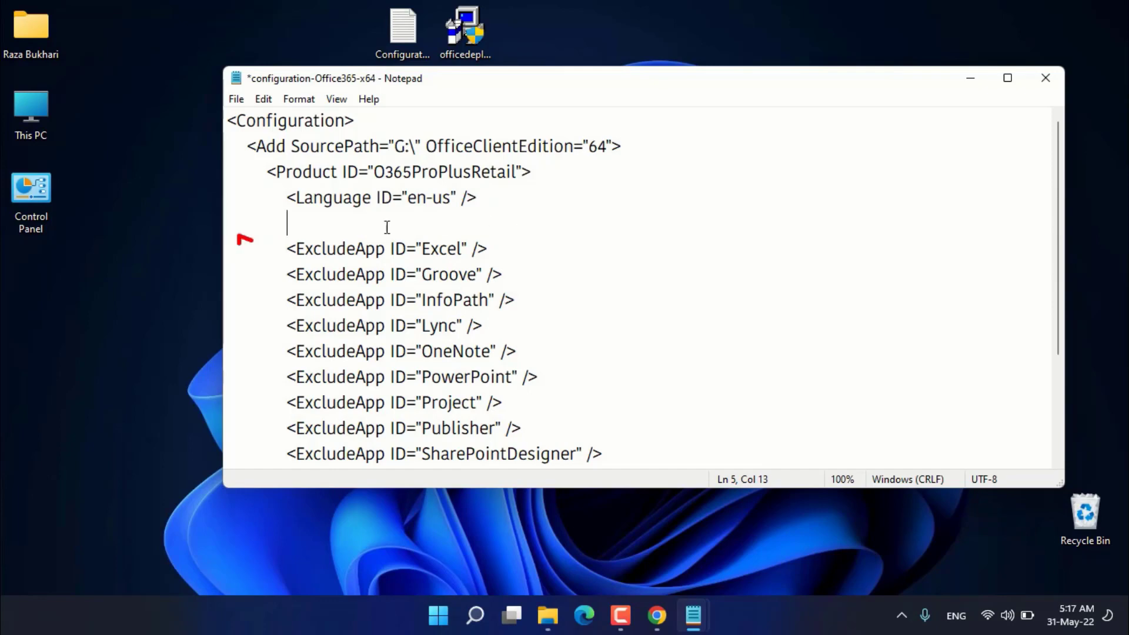
drag(283, 247, 566, 248)
key(Delete)
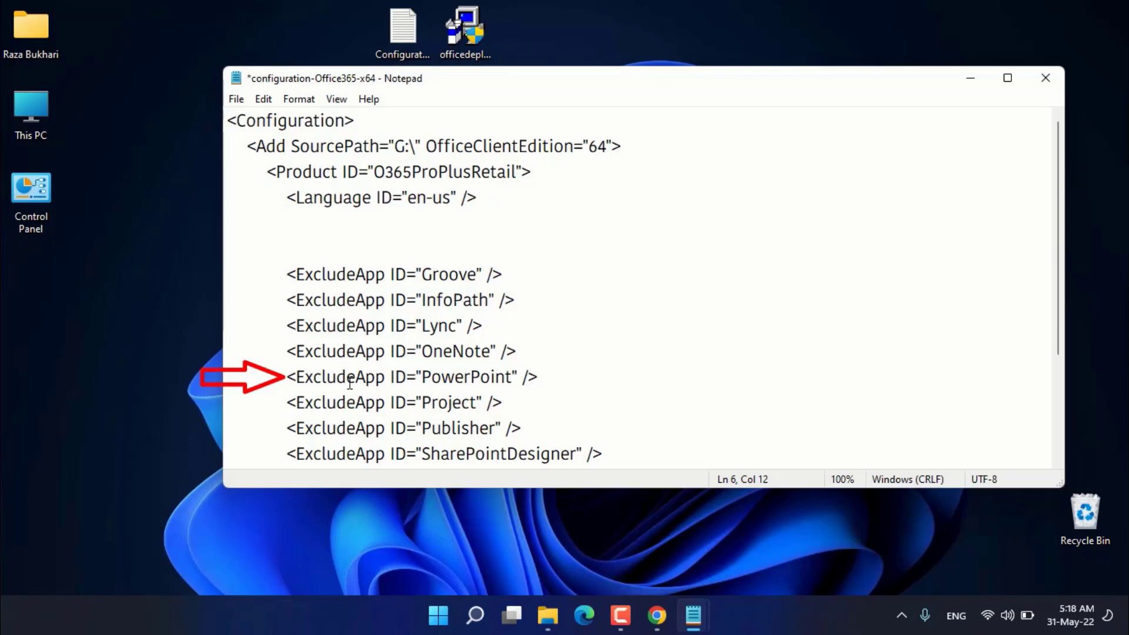
drag(285, 376, 611, 370)
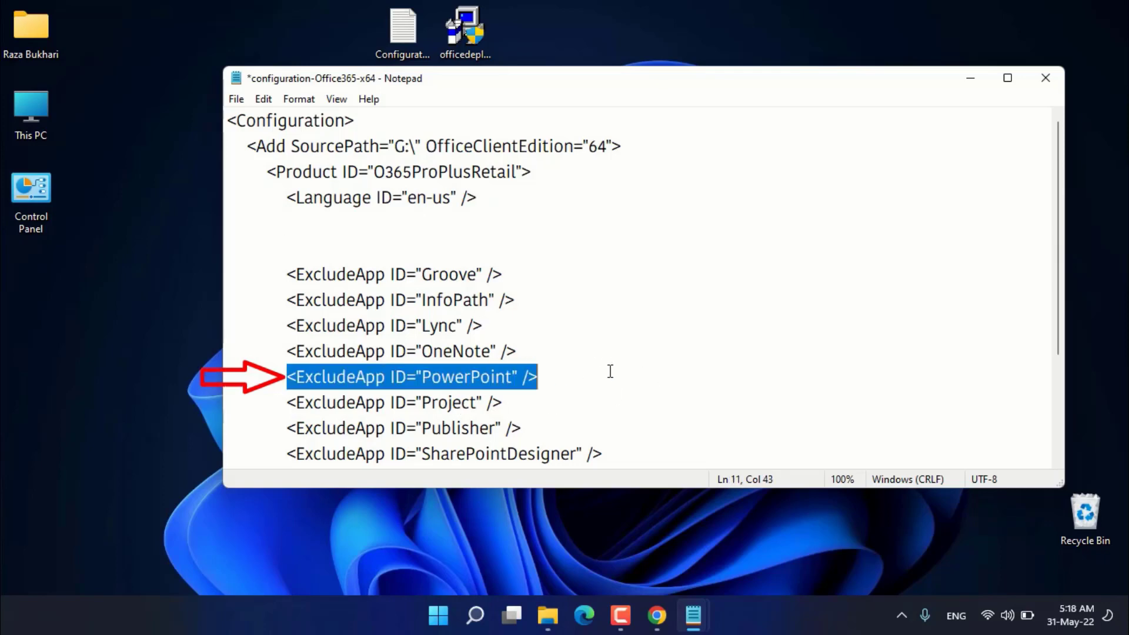
key(Delete)
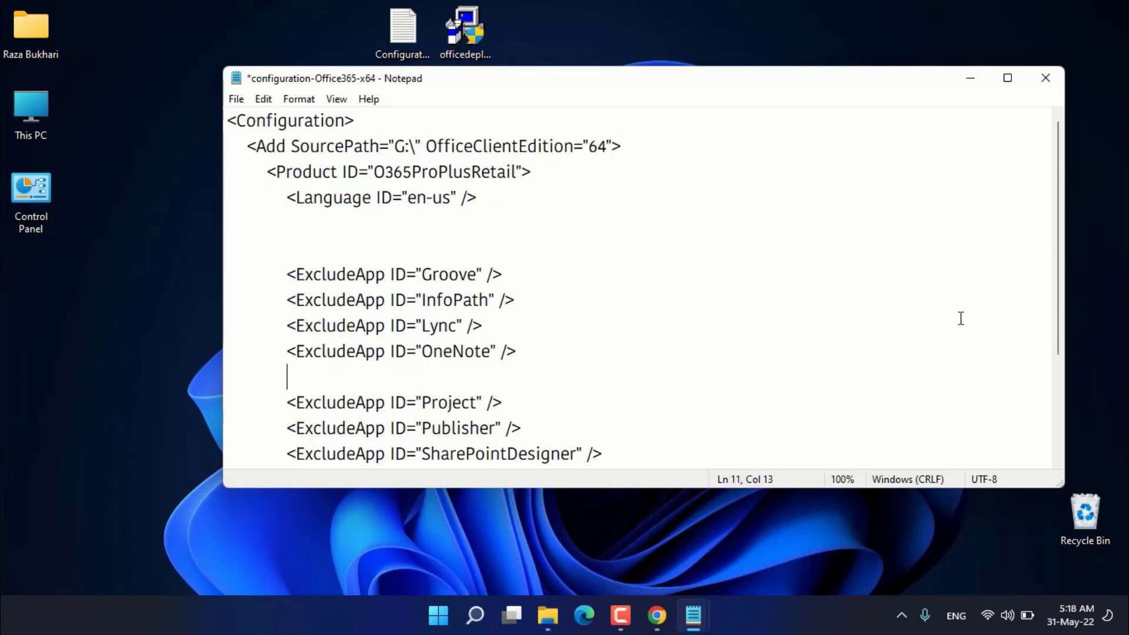
Step: Delete the ExcludeApp entry for Word, and close configuration-Office365-x64 with its changes saved
scroll(1062, 254, down, 2)
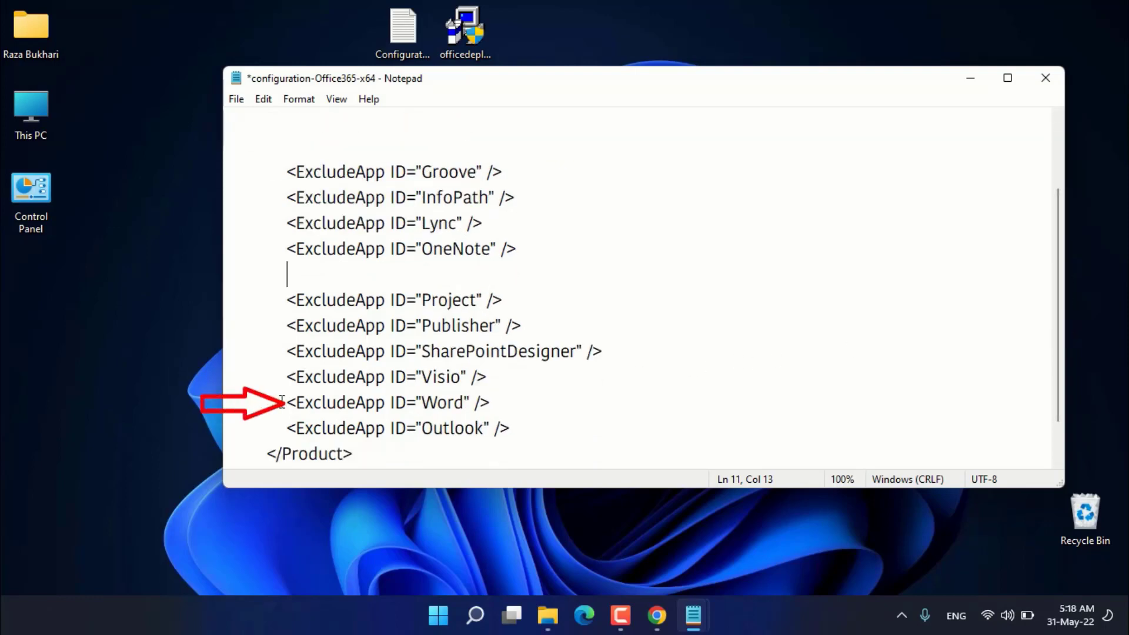
drag(284, 402, 500, 402)
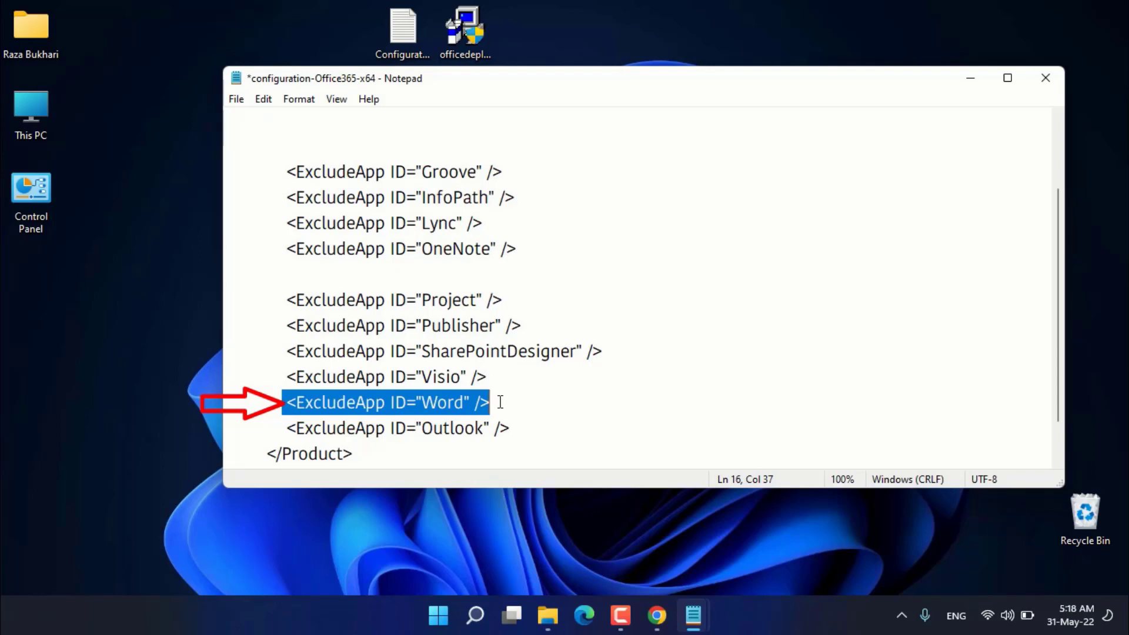
key(Delete)
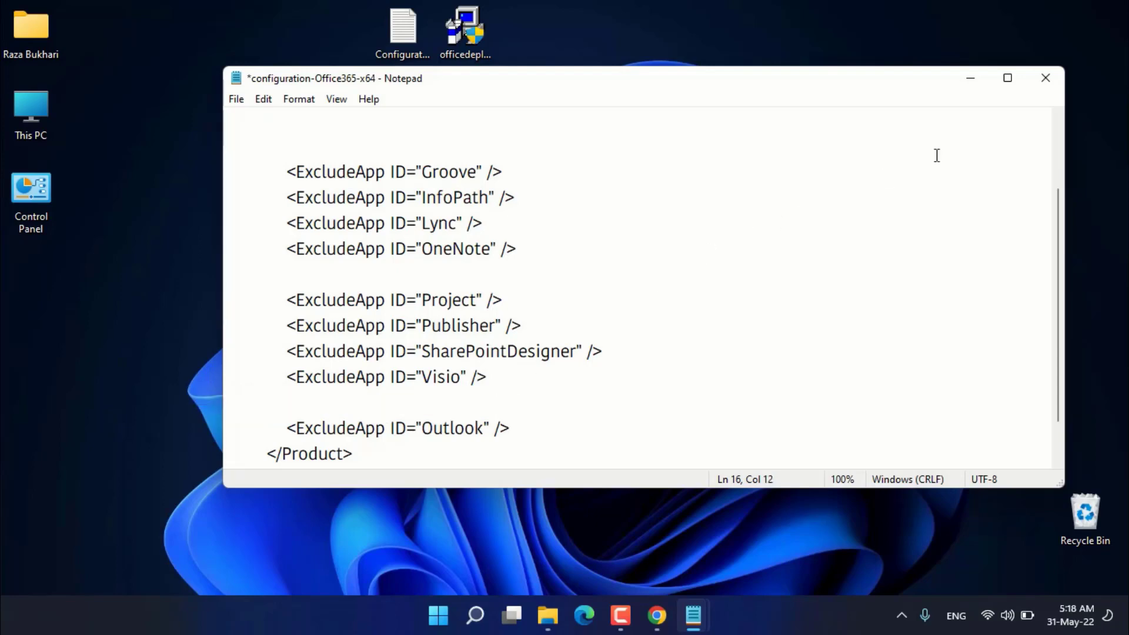
click(1044, 78)
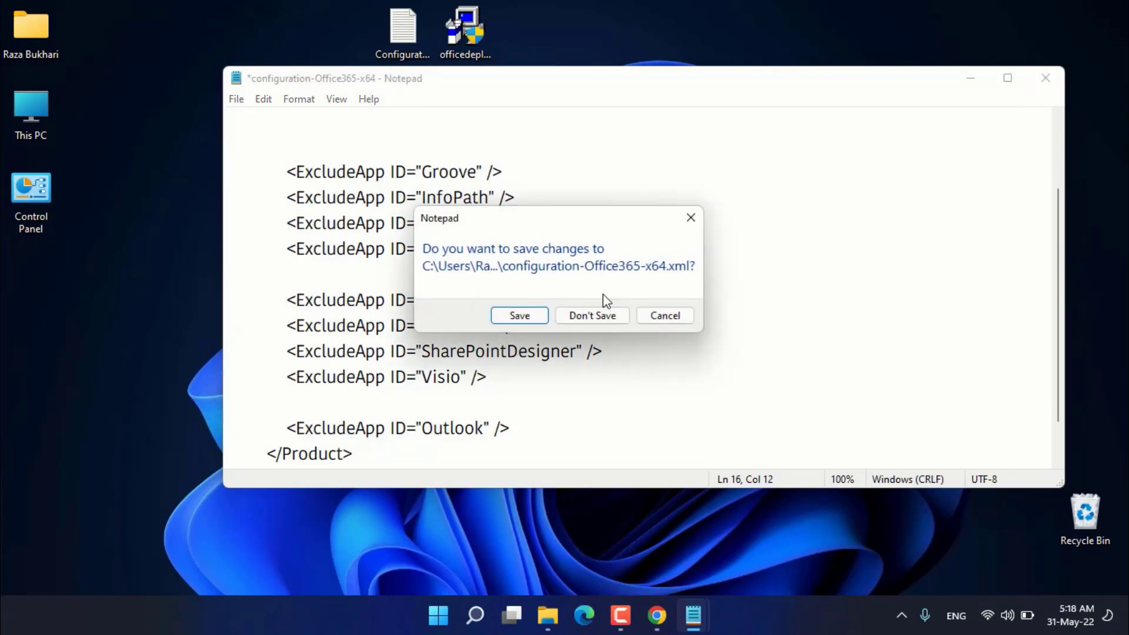
click(519, 320)
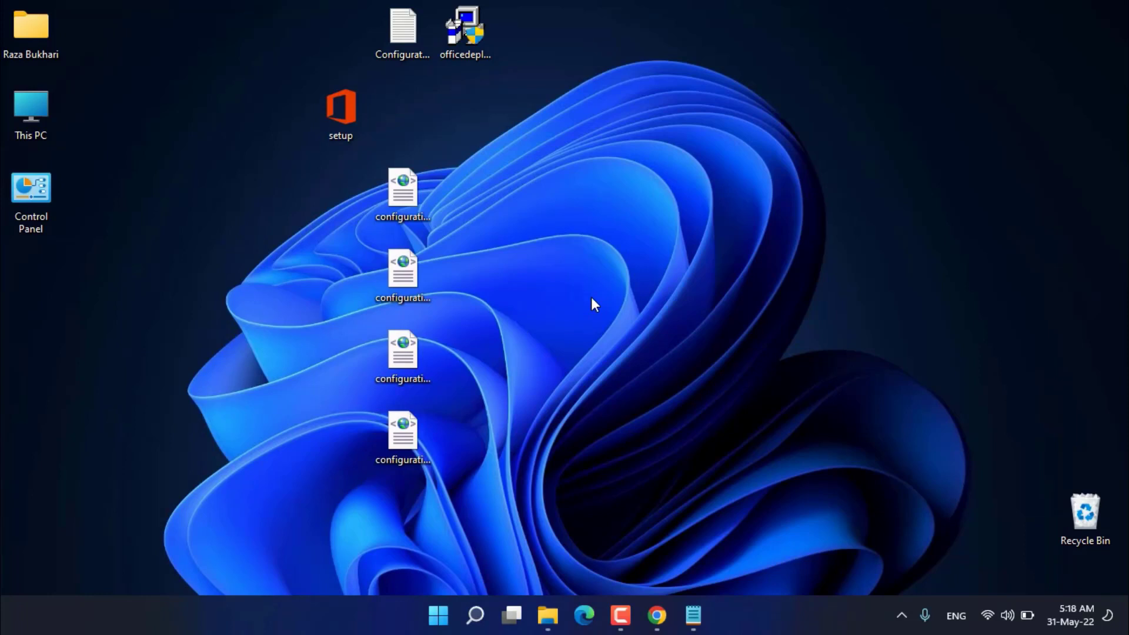
Step: Open a PowerShell window in the desktop folder and minimize it
right_click(259, 370)
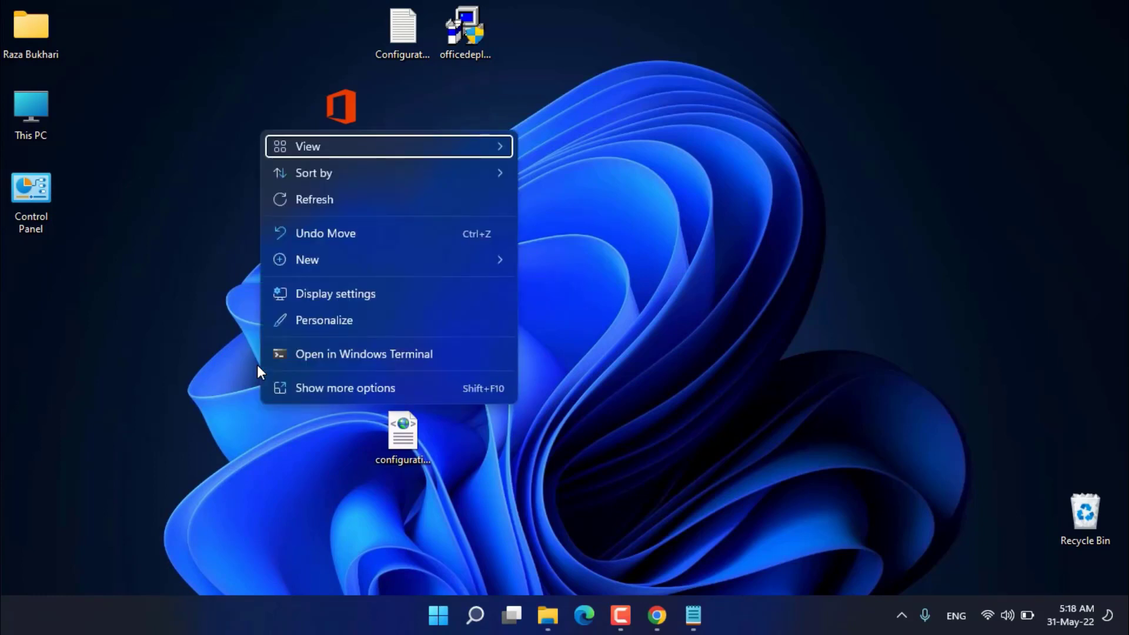
click(328, 388)
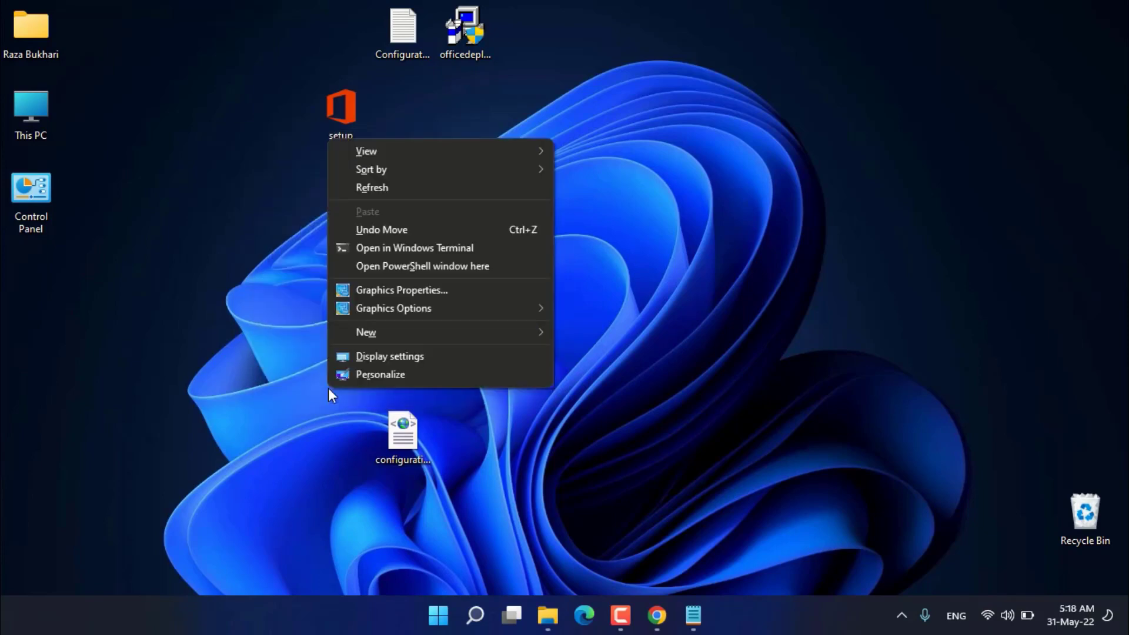
click(430, 268)
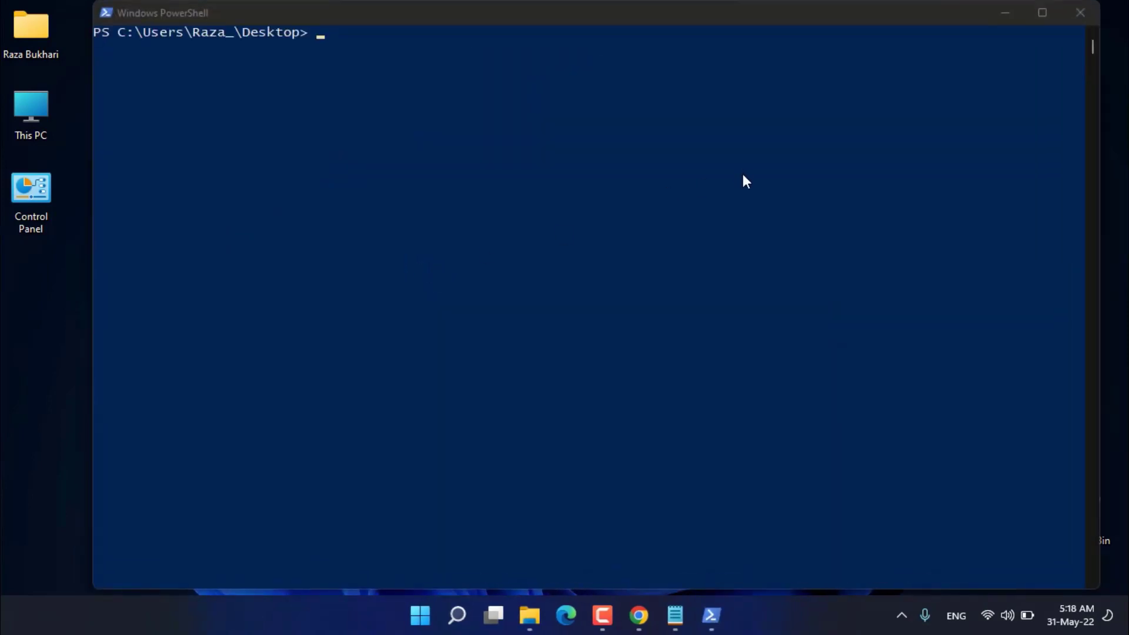
click(997, 23)
Step: Copy the command line .\setup.exe /configure configuration-Office365-x64.xml from the Configuration text file
mouse_move(713, 618)
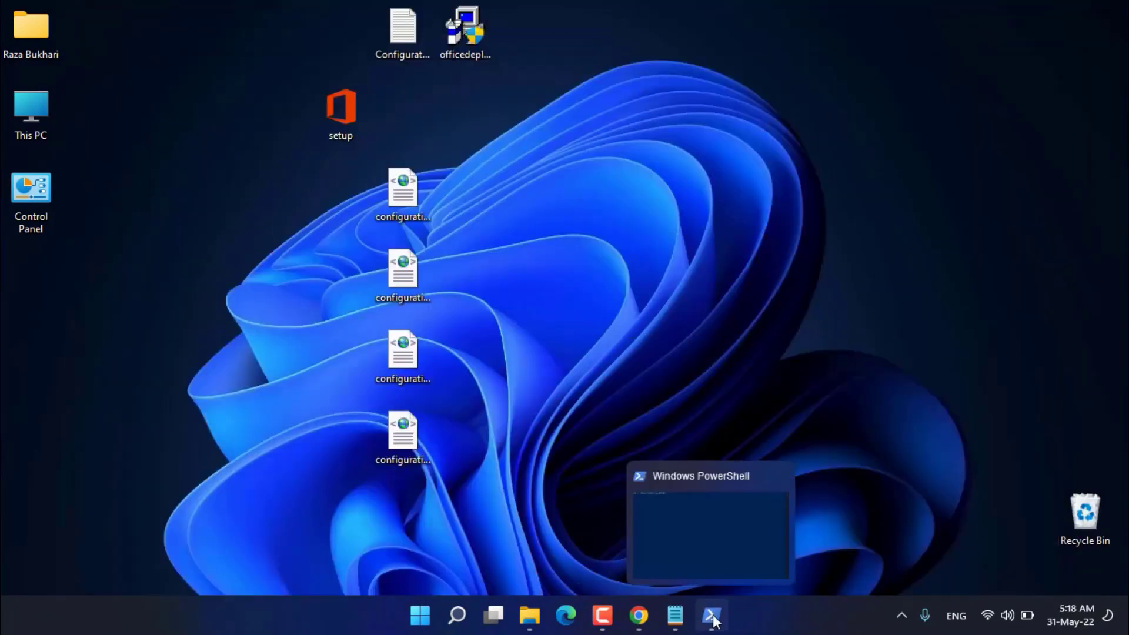
click(674, 615)
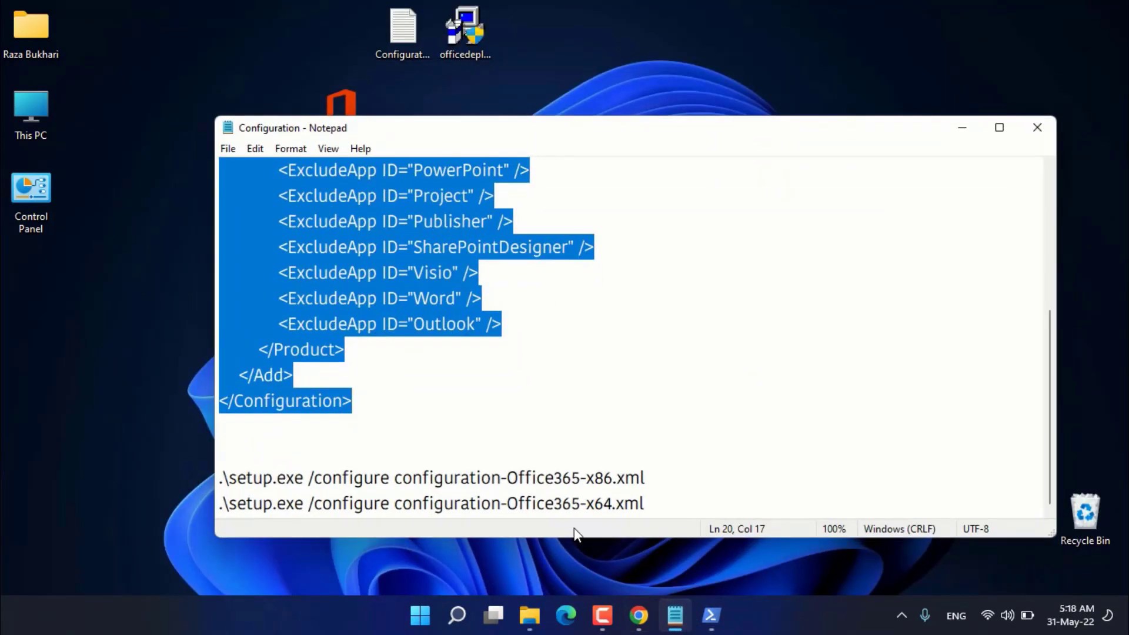
click(545, 501)
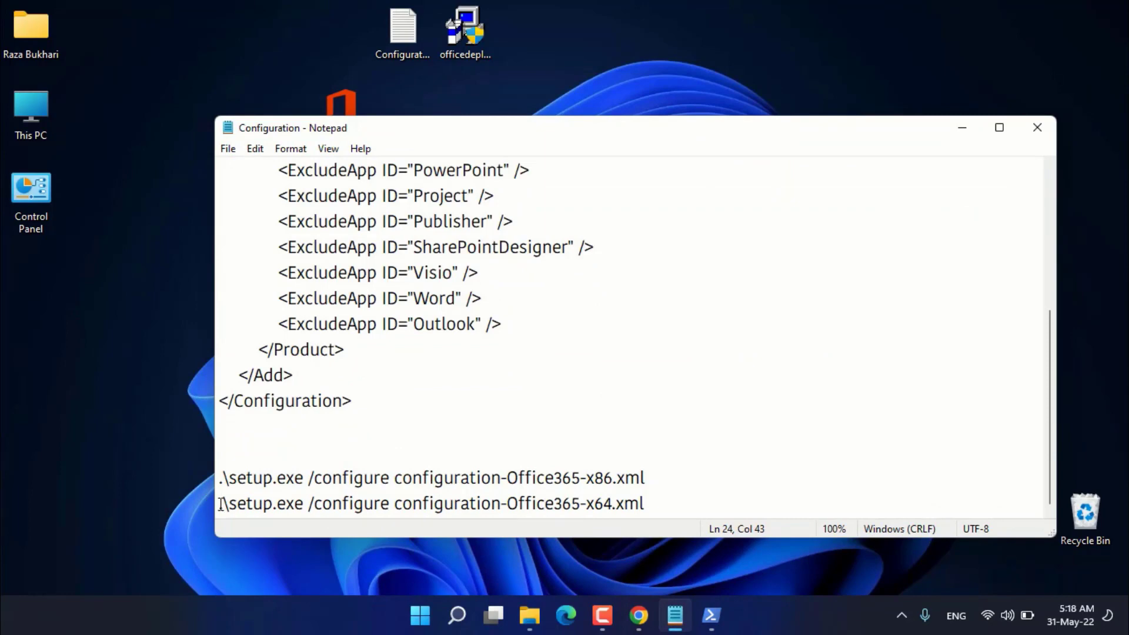
drag(220, 504, 547, 493)
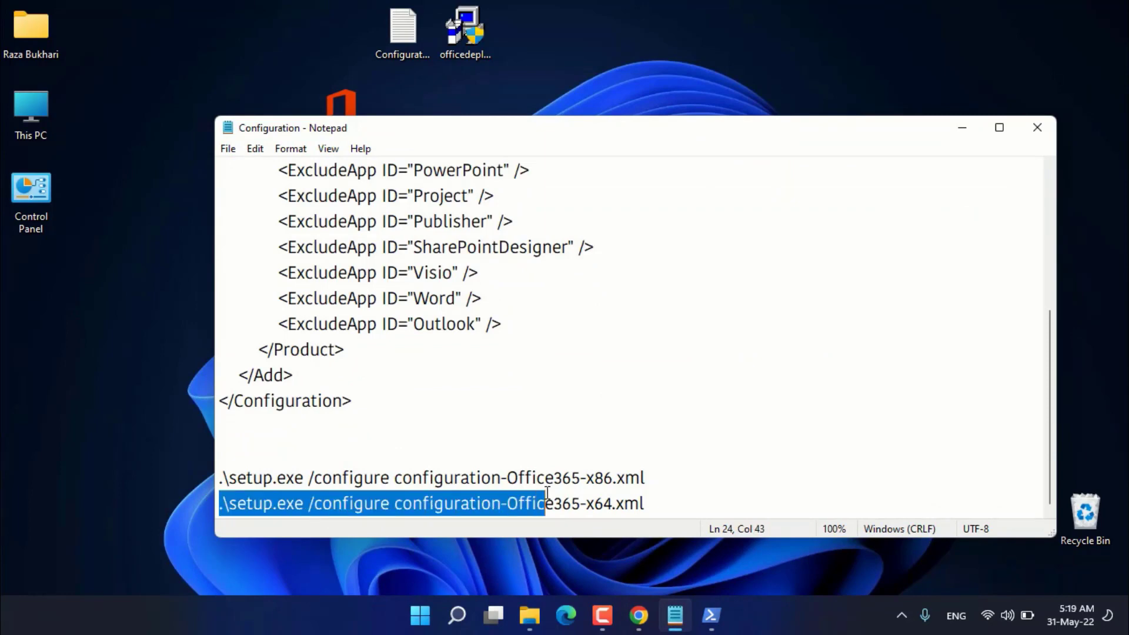
key(shift+Right)
key(shift+Right)
key(shift+Right)
key(shift+Right)
key(shift+Right)
key(shift+Right)
key(shift+Right)
key(shift+Right)
key(shift+Right)
key(shift+Right)
key(shift+Right)
key(shift+Right)
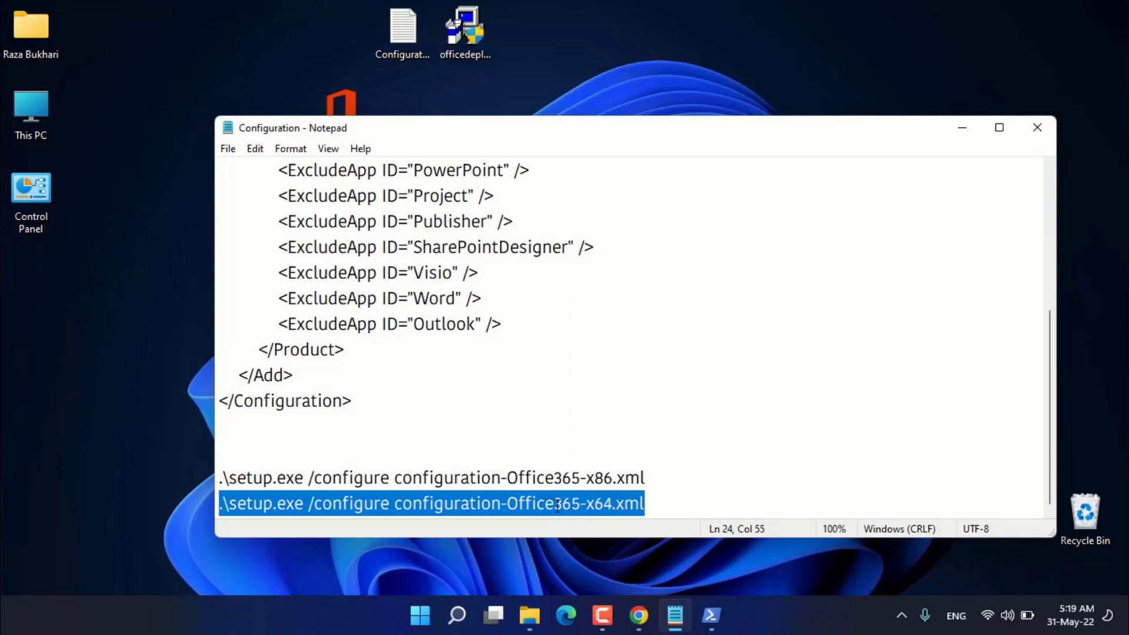
right_click(556, 506)
click(632, 303)
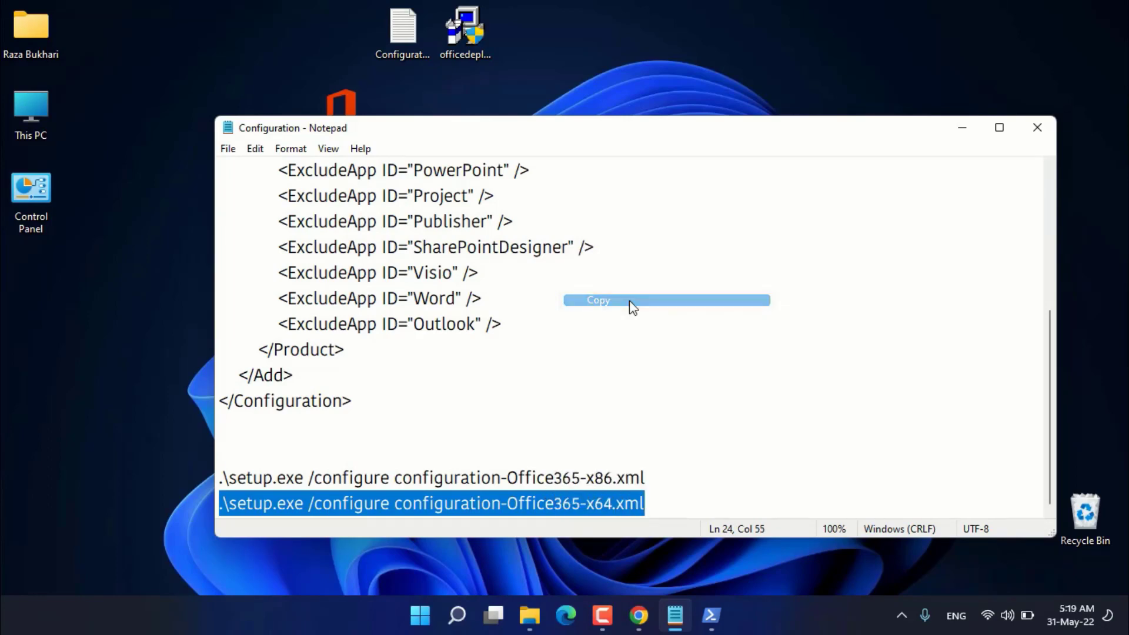
Step: Switch to PowerShell and run the copied command .\setup.exe /configure configuration-Office365-x64.xml
click(710, 612)
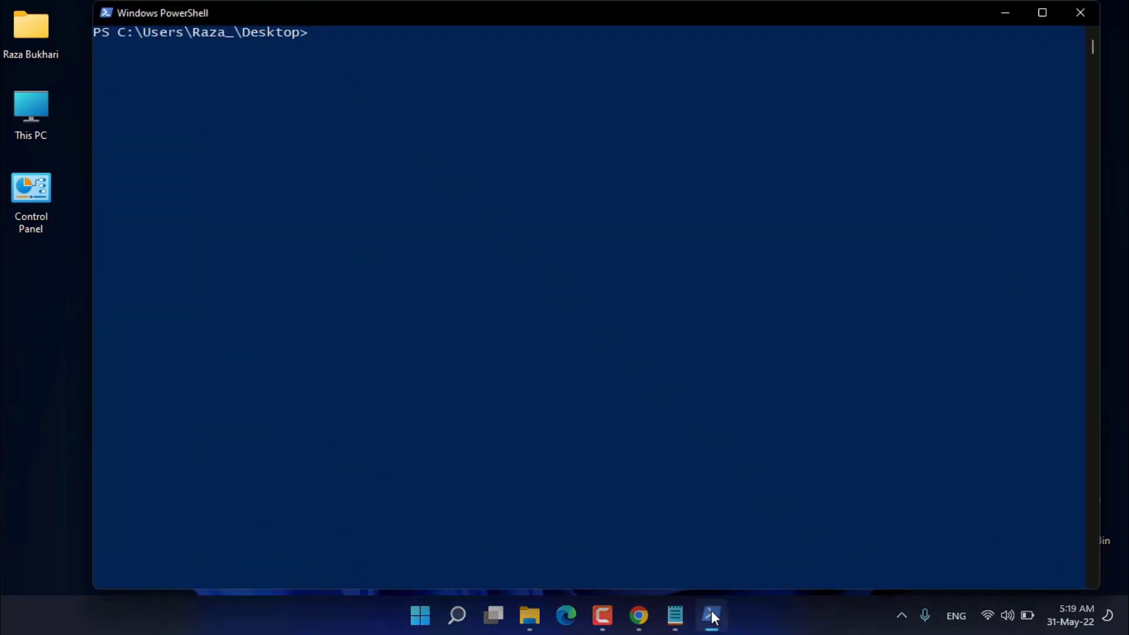
key(ctrl+v)
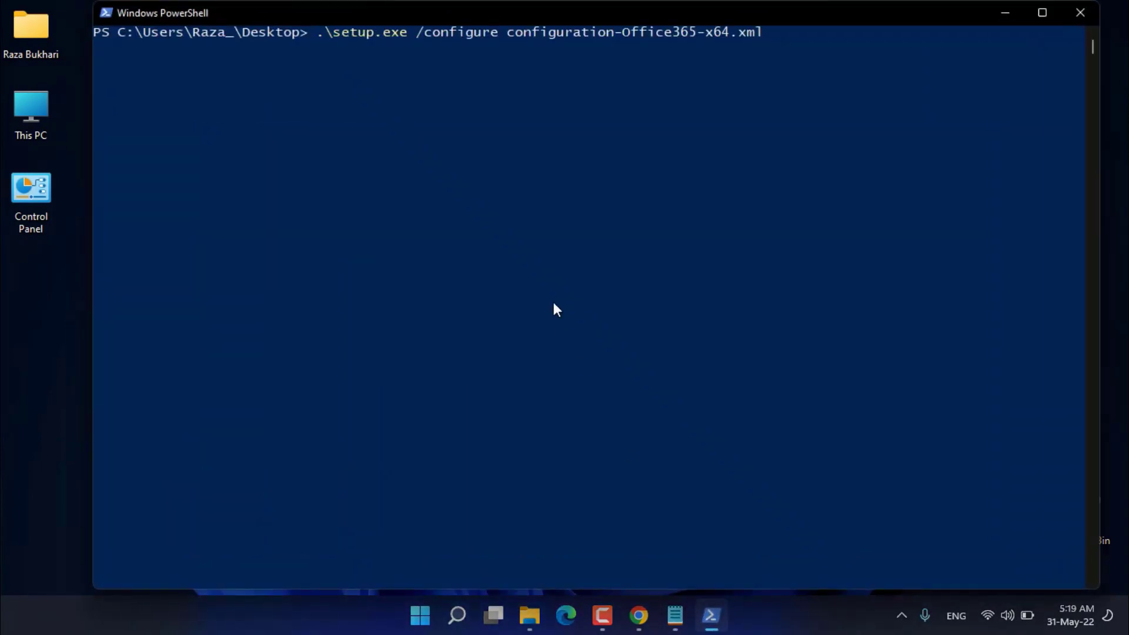
key(Return)
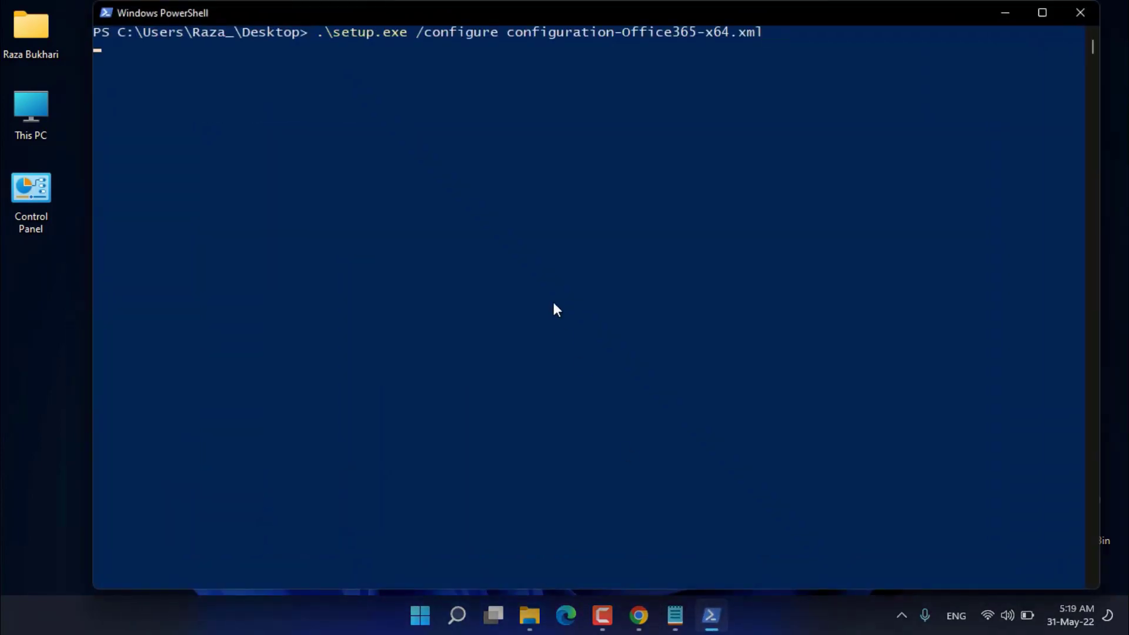